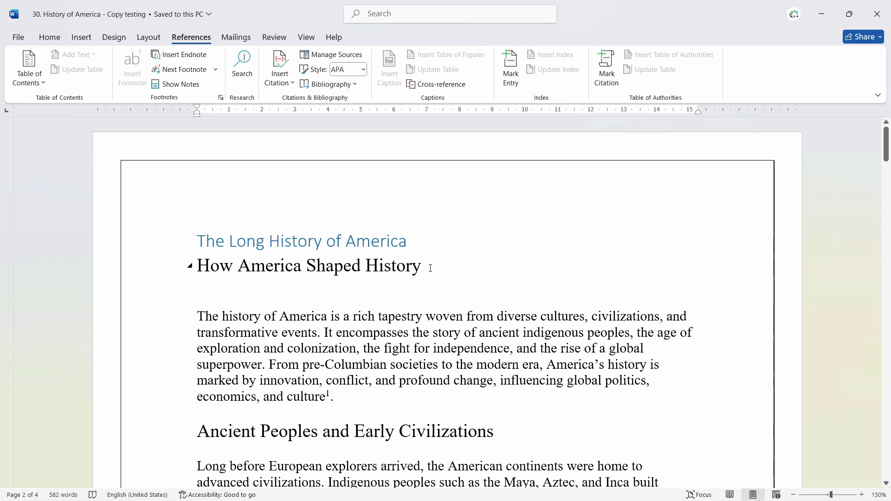
Step: Turn on Track Changes from the Review tab
{"action": "left_click", "coordinate": [428, 268]}
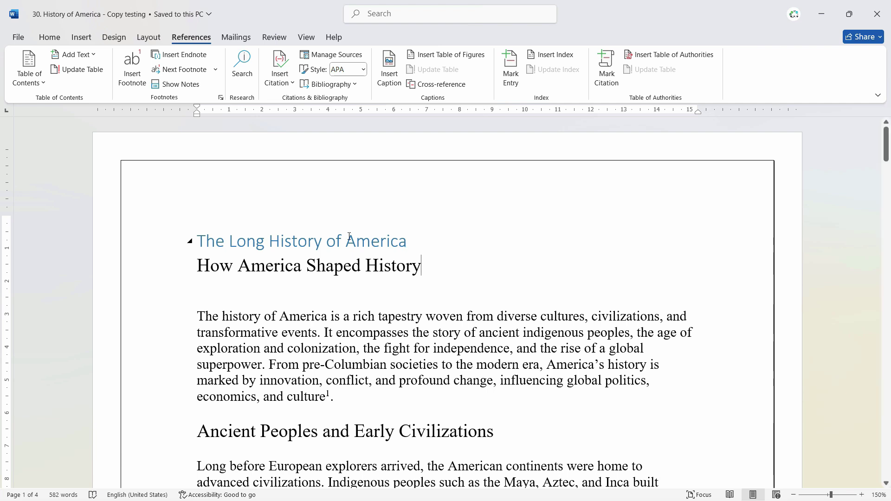
{"action": "left_click", "coordinate": [275, 37]}
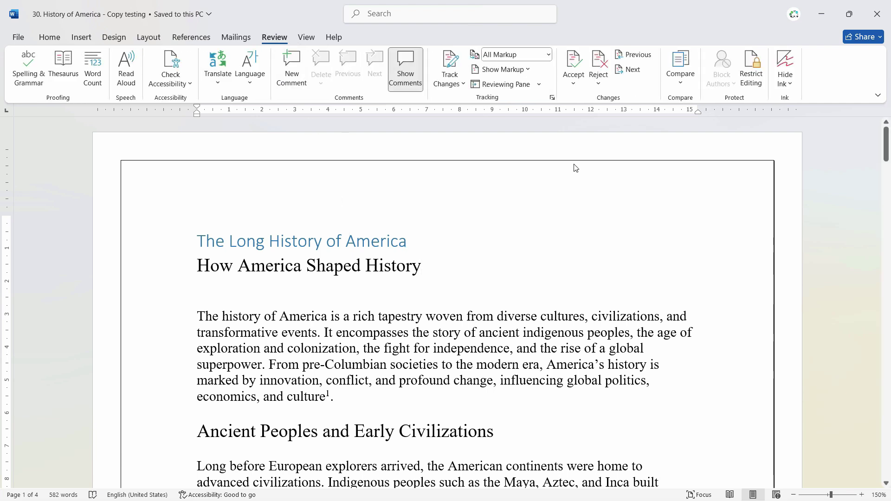
{"action": "left_click", "coordinate": [462, 84]}
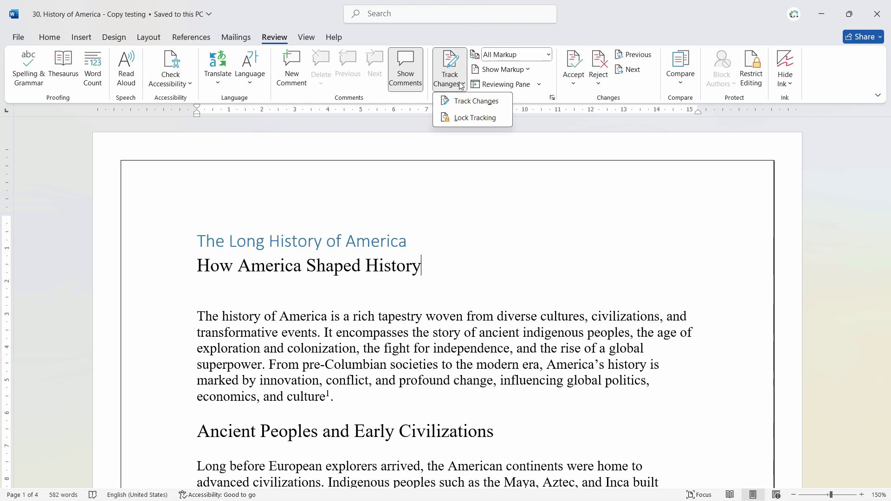
{"action": "left_click", "coordinate": [475, 101]}
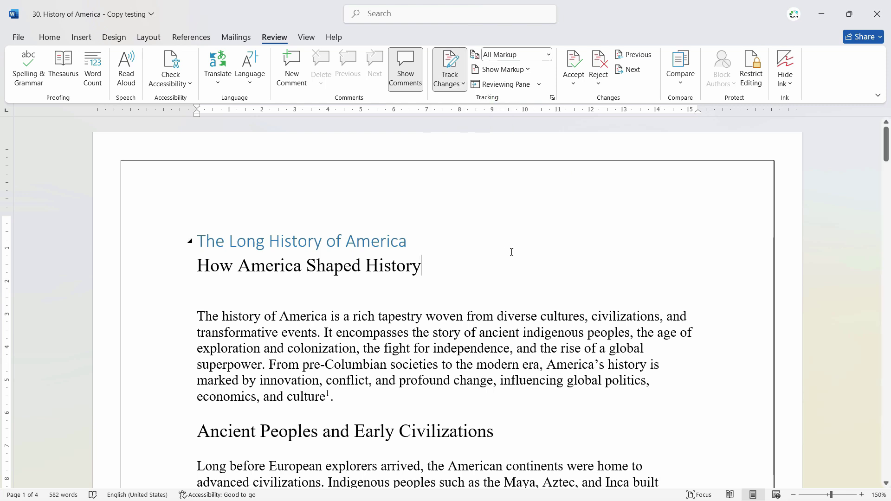
Step: As tracked edits, delete 'and' after 'conflict,' and insert 'america' after 'from'
{"action": "scroll", "coordinate": [511, 252], "scroll_direction": "down", "scroll_amount": 3}
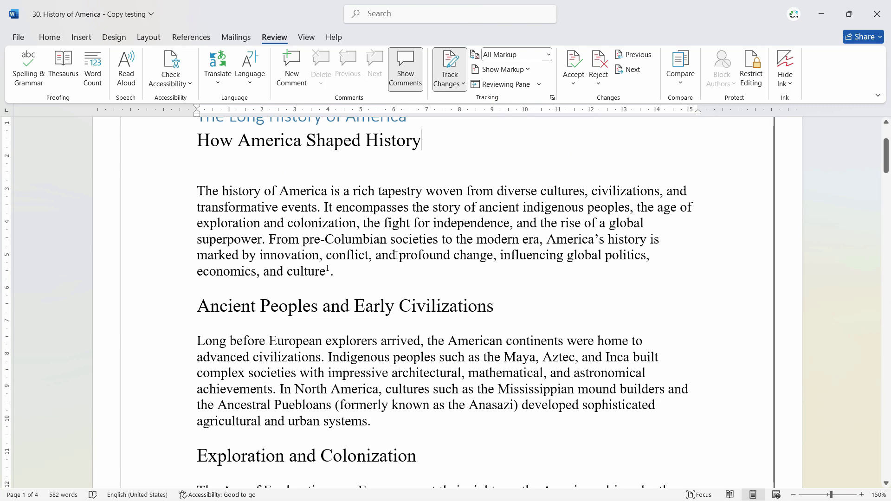
{"action": "left_click_drag", "start_coordinate": [396, 254], "coordinate": [376, 256]}
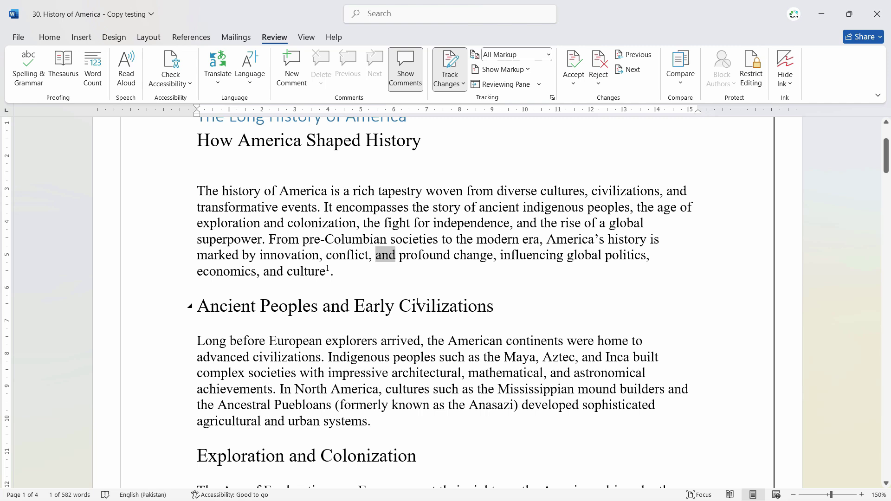
{"action": "key", "text": "Delete"}
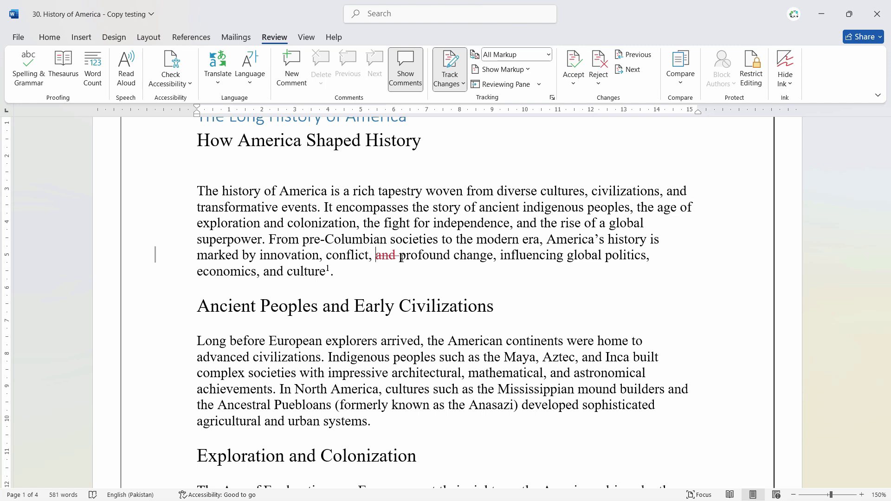
{"action": "left_click", "coordinate": [496, 190]}
{"action": "type", "text": "america"}
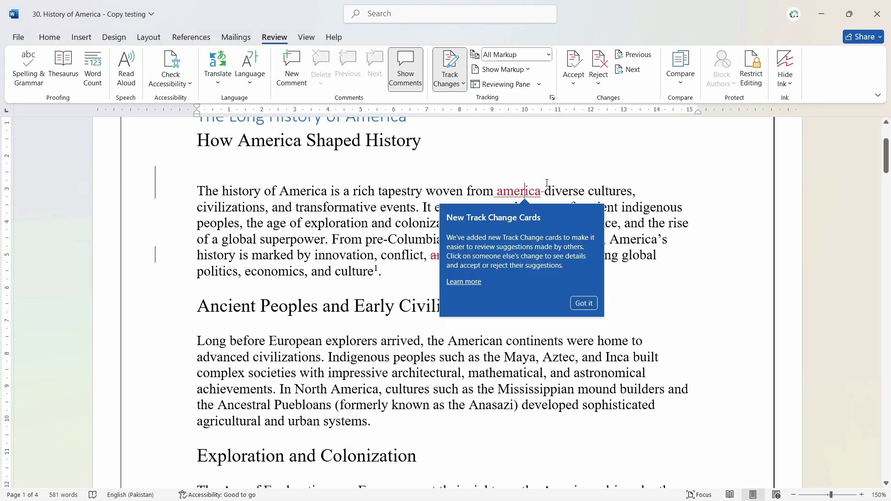
{"action": "left_click", "coordinate": [539, 294]}
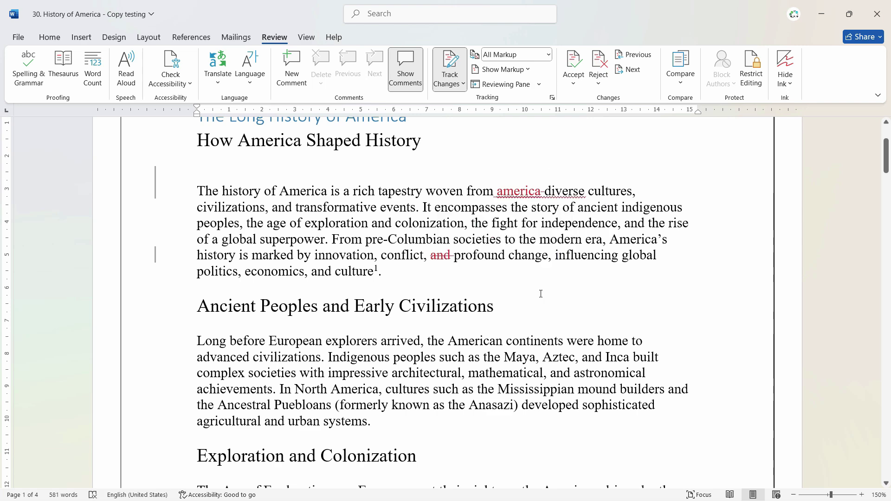
{"action": "scroll", "coordinate": [541, 293], "scroll_direction": "down", "scroll_amount": 3}
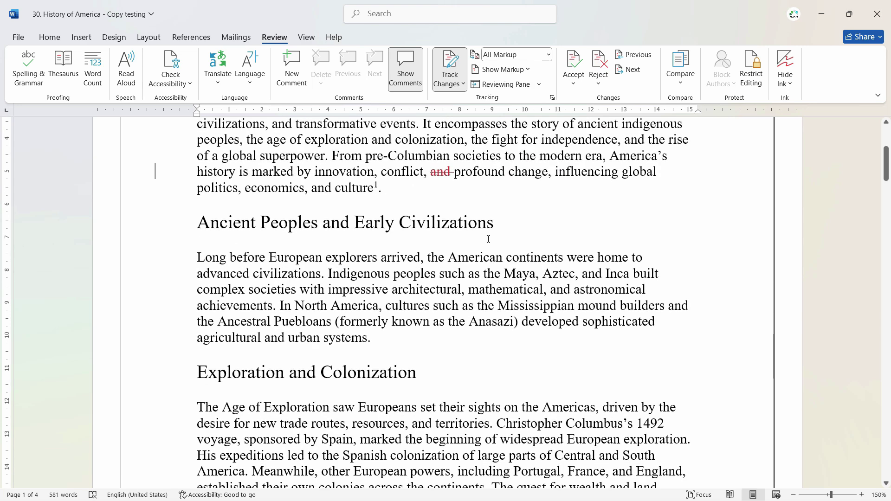
Step: Post the comment 'Change it to old culture' on 'Early Civilizations' in the heading
{"action": "left_click_drag", "start_coordinate": [500, 224], "coordinate": [354, 224]}
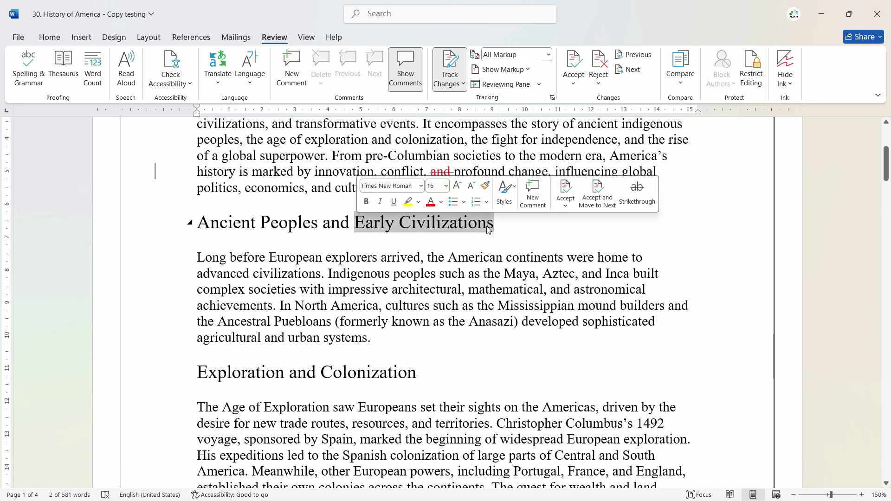
{"action": "key", "text": "ctrl+alt+m"}
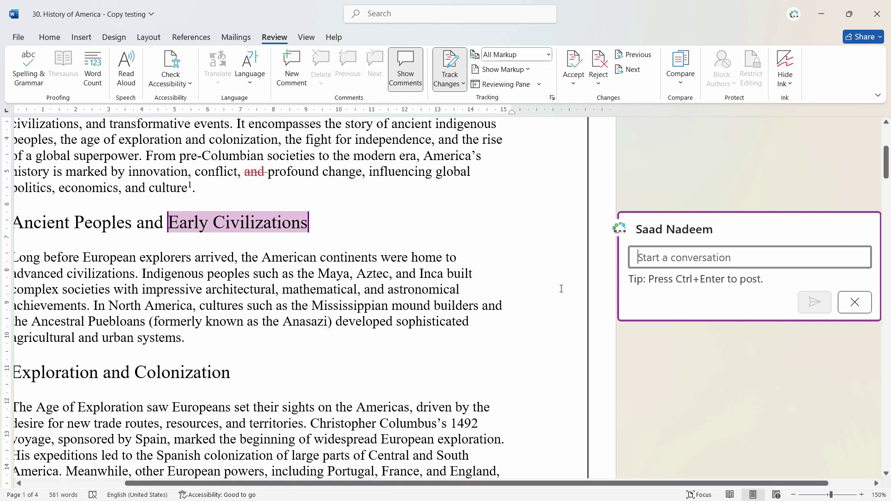
{"action": "type", "text": "Change it to old culture"}
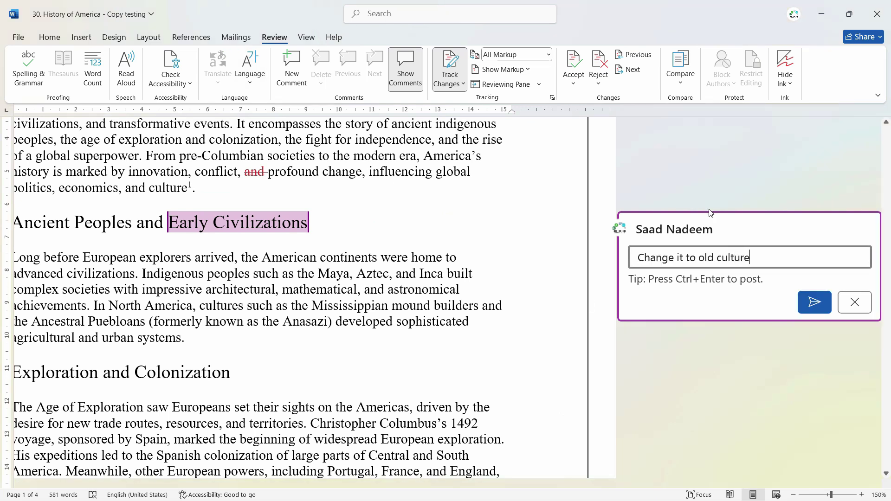
{"action": "key", "text": "ctrl+Return"}
{"action": "left_click", "coordinate": [464, 290]}
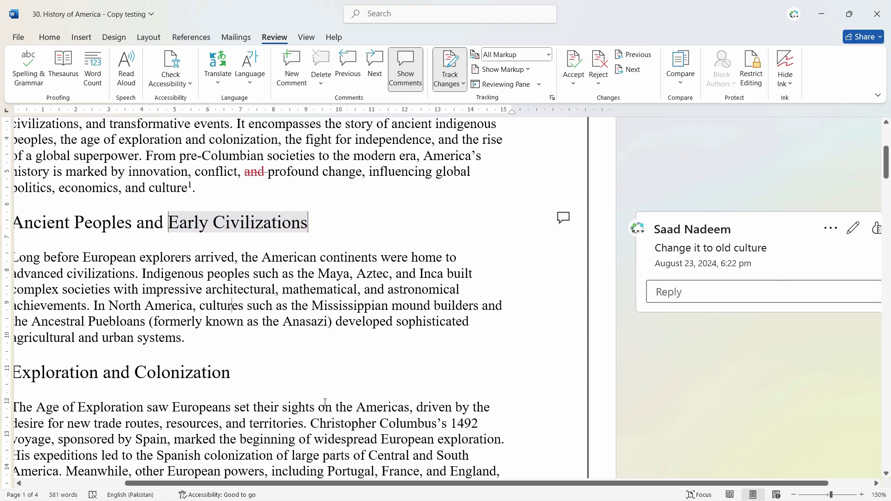
{"action": "scroll", "coordinate": [324, 402], "scroll_direction": "down", "scroll_amount": 2}
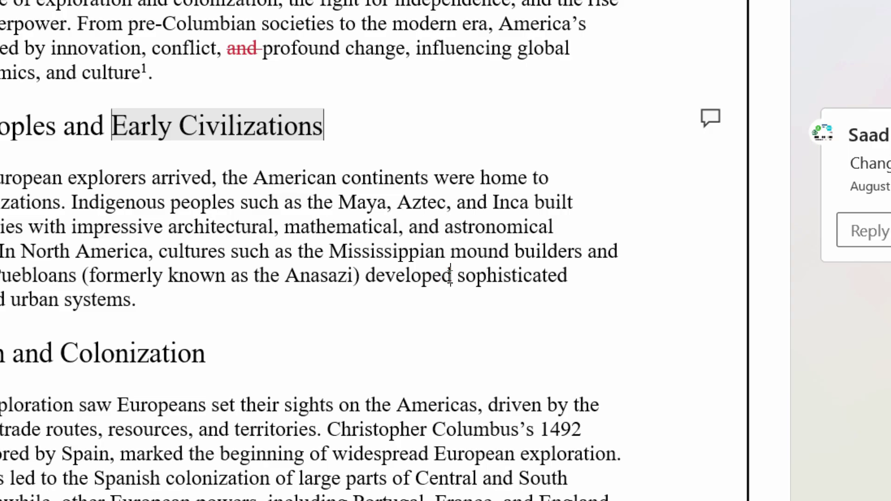
{"action": "left_click", "coordinate": [448, 277]}
{"action": "key", "text": "BackSpace"}
{"action": "key", "text": "BackSpace"}
{"action": "type", "text": "ing"}
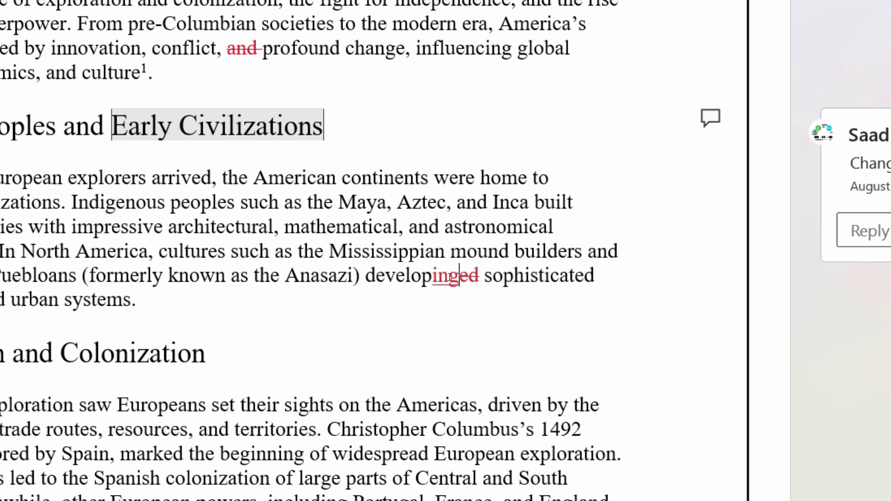
{"action": "left_click", "coordinate": [496, 360]}
{"action": "type", "text": "q"}
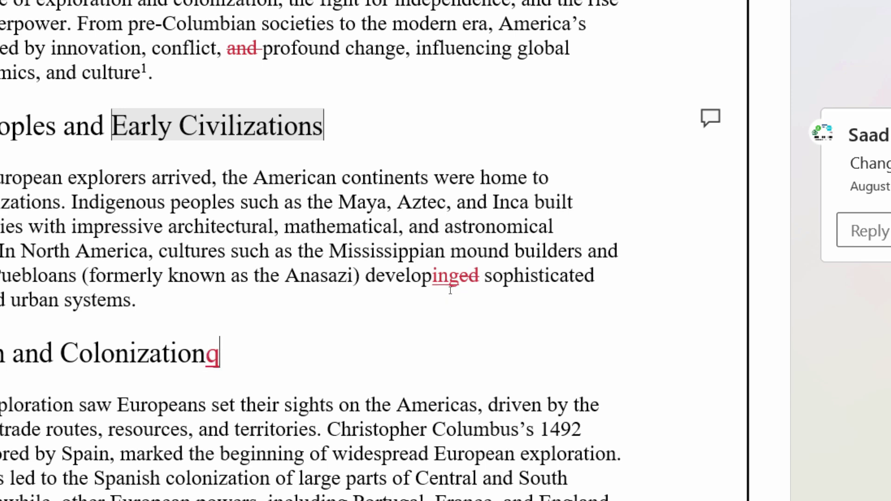
{"action": "key", "text": "BackSpace"}
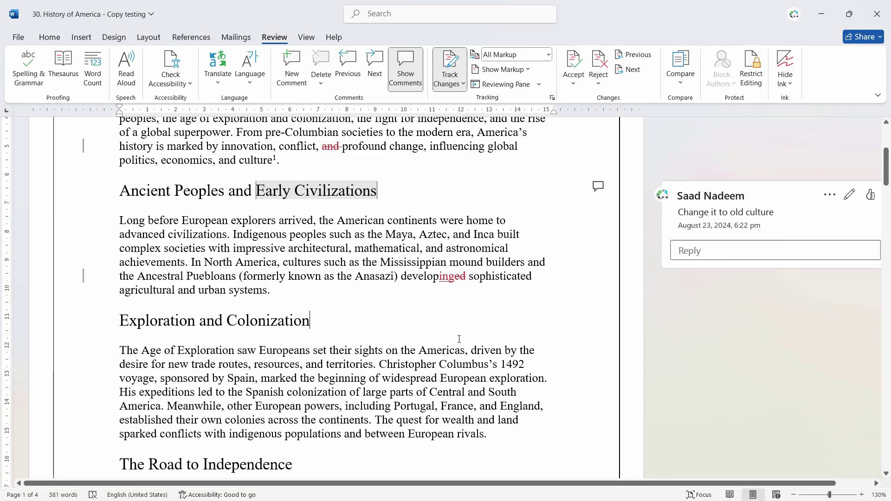
{"action": "scroll", "coordinate": [451, 300], "scroll_direction": "down", "scroll_amount": 2}
{"action": "left_click_drag", "start_coordinate": [484, 326], "coordinate": [407, 326]}
{"action": "scroll", "coordinate": [441, 200], "scroll_direction": "down", "scroll_amount": 3}
{"action": "type", "text": "American Rivals"}
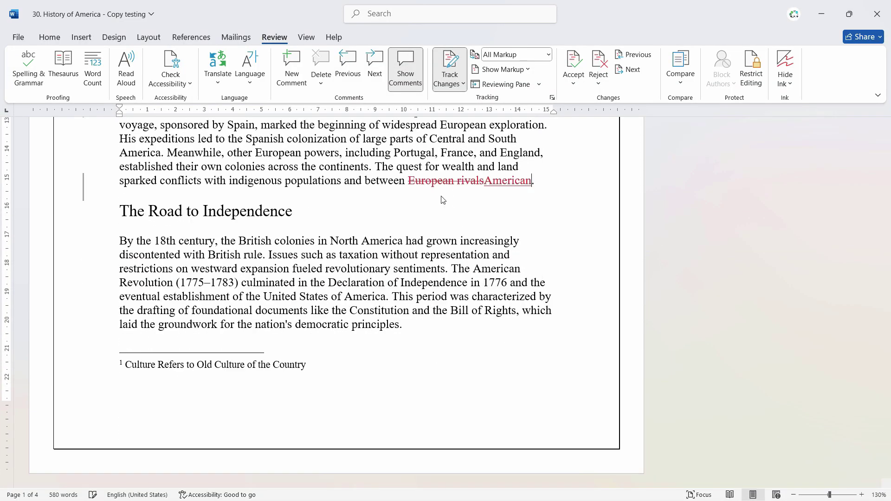
{"action": "scroll", "coordinate": [404, 268], "scroll_direction": "down", "scroll_amount": 8}
{"action": "double_click", "coordinate": [294, 199]}
{"action": "type", "text": "very fast"}
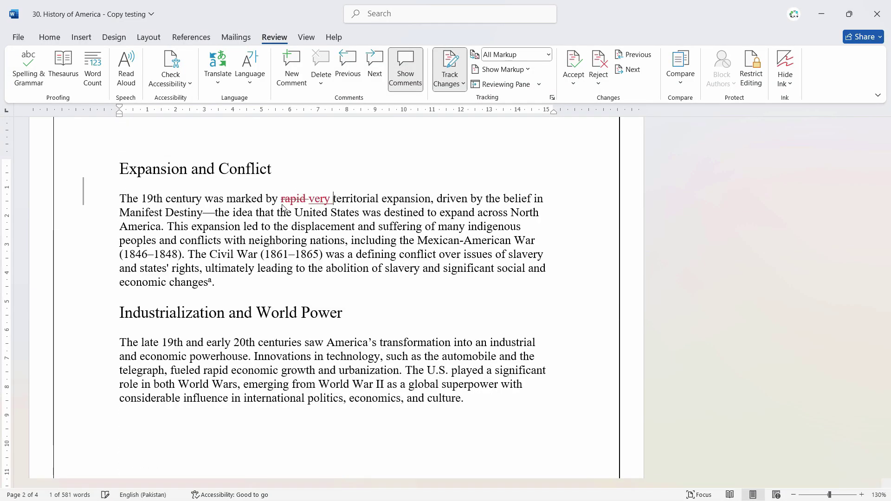
{"action": "scroll", "coordinate": [403, 268], "scroll_direction": "down", "scroll_amount": 3}
{"action": "double_click", "coordinate": [143, 203]}
{"action": "type", "text": "early"}
{"action": "double_click", "coordinate": [331, 199]}
{"action": "type", "text": "seen"}
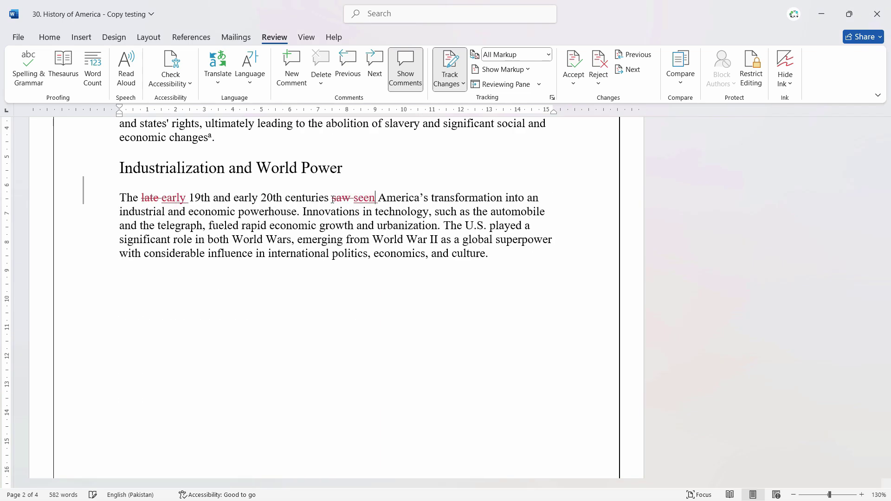
{"action": "scroll", "coordinate": [325, 279], "scroll_direction": "down", "scroll_amount": 15}
{"action": "double_click", "coordinate": [162, 201]}
{"action": "type", "text": "end"}
{"action": "scroll", "coordinate": [333, 224], "scroll_direction": "down", "scroll_amount": 1}
{"action": "double_click", "coordinate": [186, 206]}
{"action": "key", "text": "BackSpace"}
{"action": "left_click", "coordinate": [313, 206]}
{"action": "type", "text": "and industrial revolutio"}
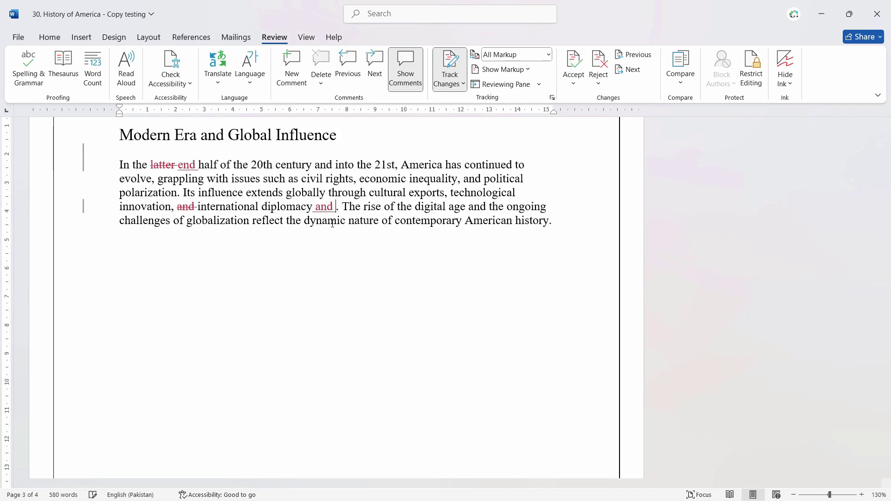
{"action": "type", "text": "n"}
{"action": "key", "text": "ctrl+Home"}
{"action": "scroll", "coordinate": [874, 159], "scroll_direction": "down", "scroll_amount": 1}
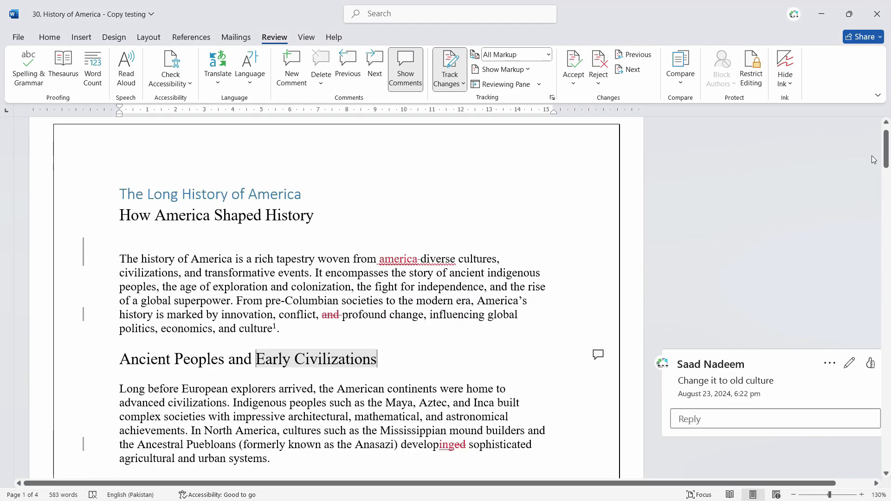
{"action": "left_click_drag", "start_coordinate": [886, 153], "coordinate": [888, 182]}
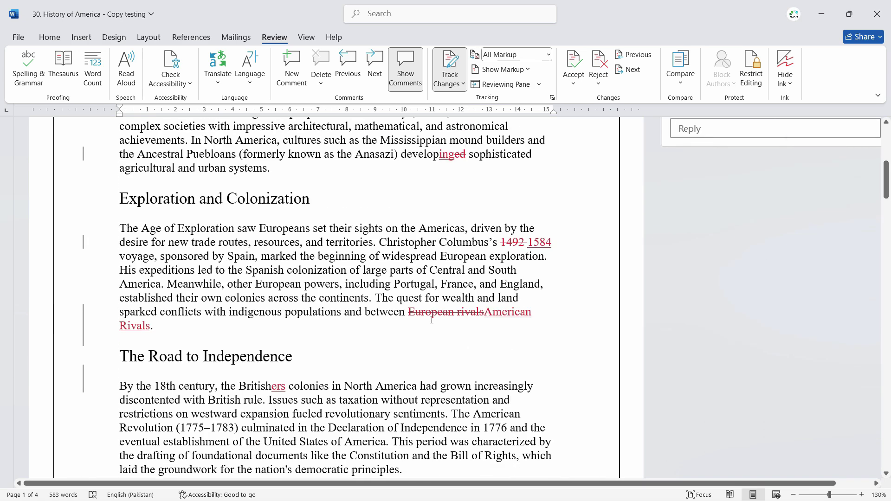
{"action": "scroll", "coordinate": [528, 311], "scroll_direction": "down", "scroll_amount": 5}
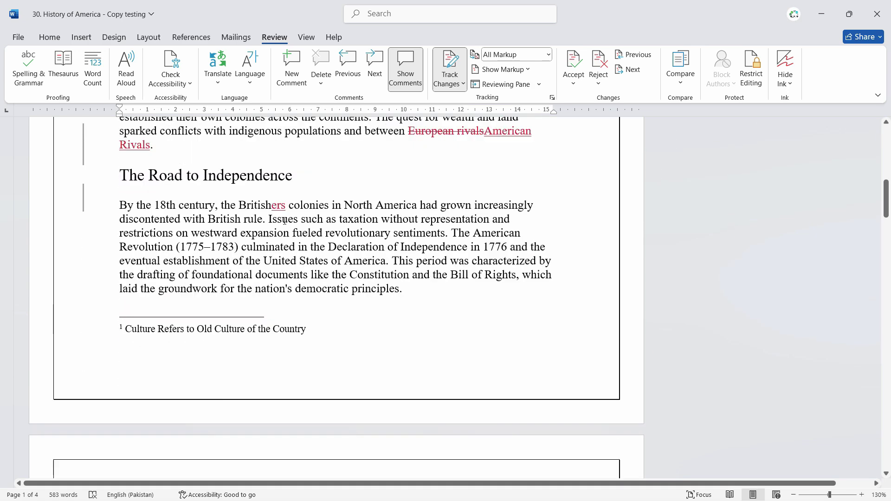
{"action": "scroll", "coordinate": [344, 300], "scroll_direction": "down", "scroll_amount": 9}
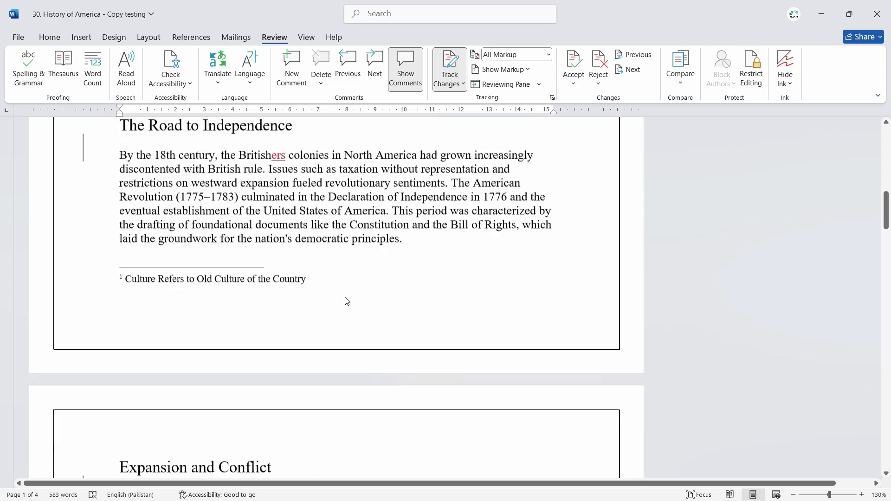
{"action": "left_click_drag", "start_coordinate": [887, 230], "coordinate": [886, 132]}
Step: Save the document as '30. History of America - for review'
{"action": "key", "text": "F12"}
{"action": "left_click", "coordinate": [220, 402]}
{"action": "left_click_drag", "start_coordinate": [220, 402], "coordinate": [156, 402]}
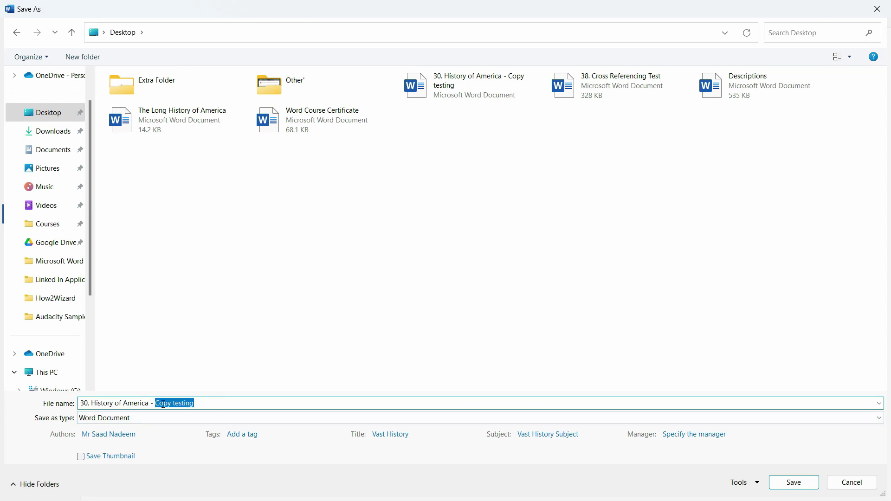
{"action": "type", "text": "for review"}
{"action": "key", "text": "Return"}
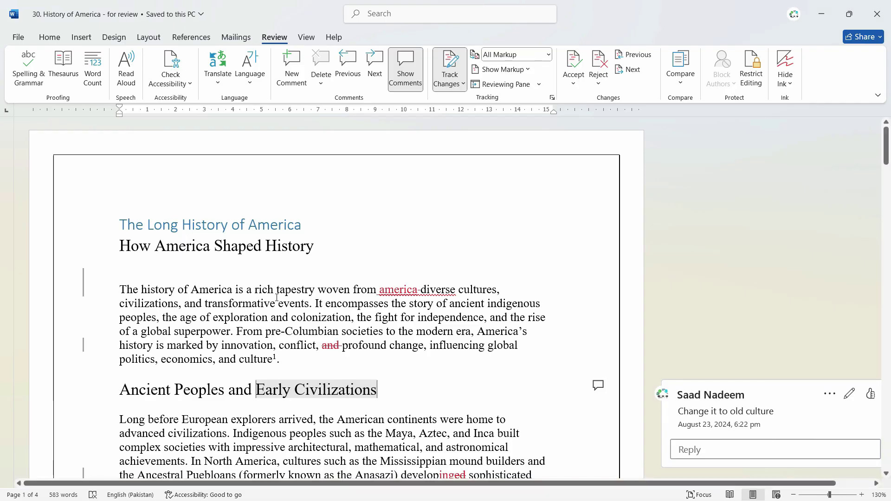
Step: Close Word and reopen the for-review file from the desktop
{"action": "left_click", "coordinate": [877, 14]}
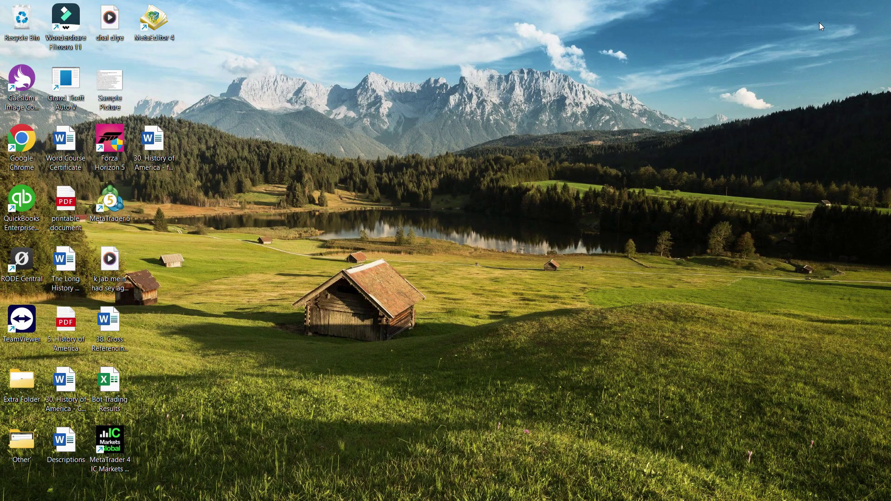
{"action": "double_click", "coordinate": [168, 147]}
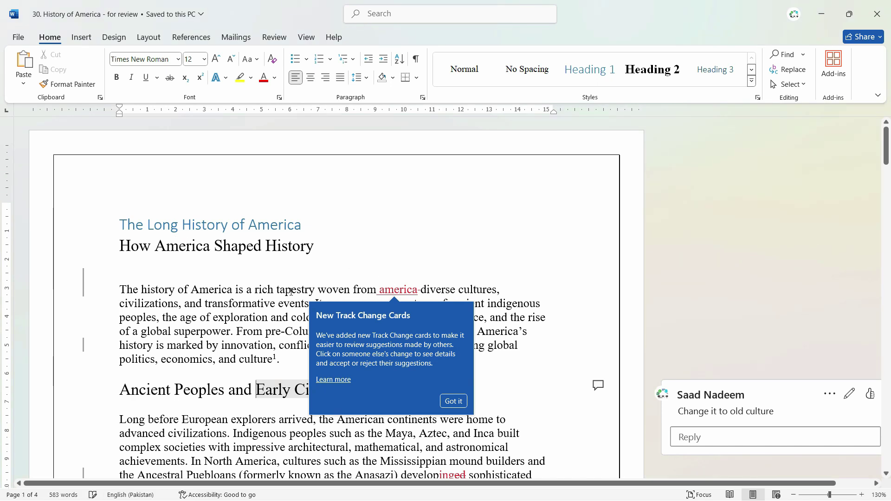
{"action": "left_click", "coordinate": [190, 37]}
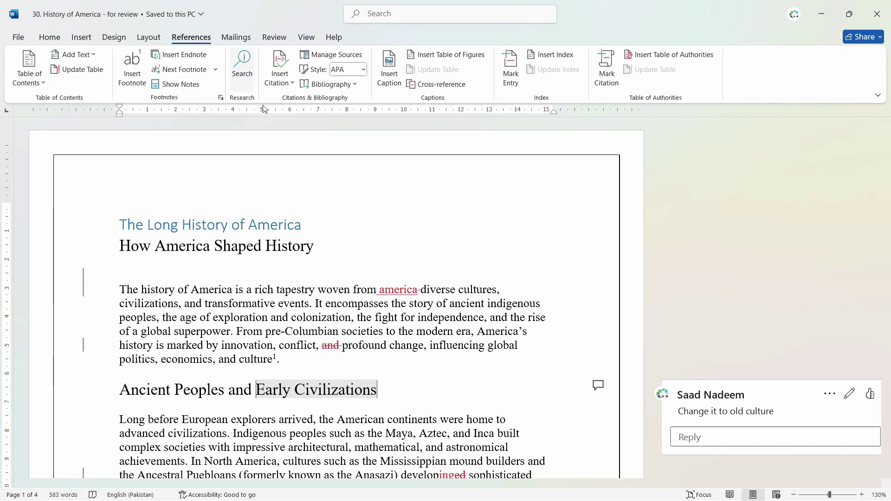
Step: Accept the first paragraph's tracked edits: 'america' insertion, space deletion and 'and' removal
{"action": "left_click", "coordinate": [274, 37]}
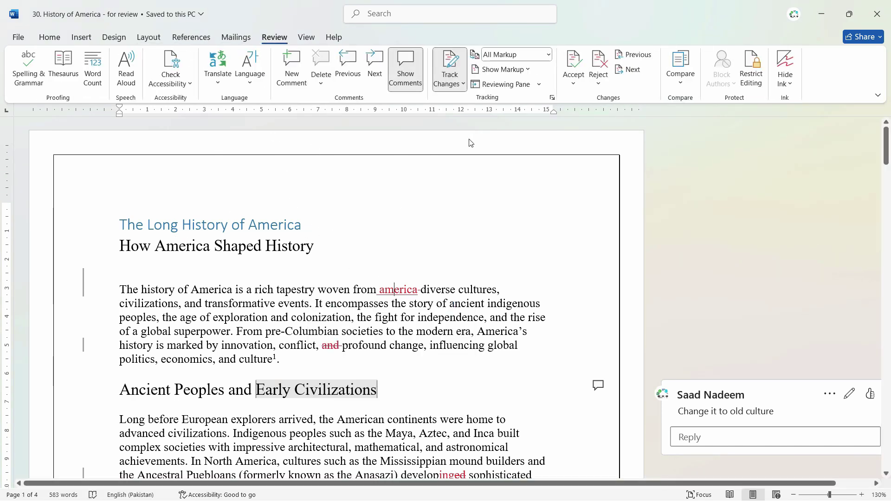
{"action": "left_click", "coordinate": [573, 82]}
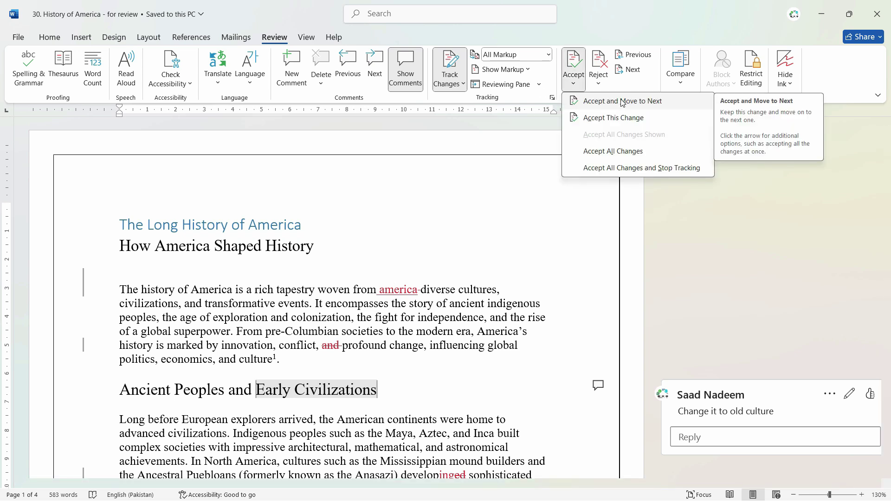
{"action": "left_click", "coordinate": [660, 106]}
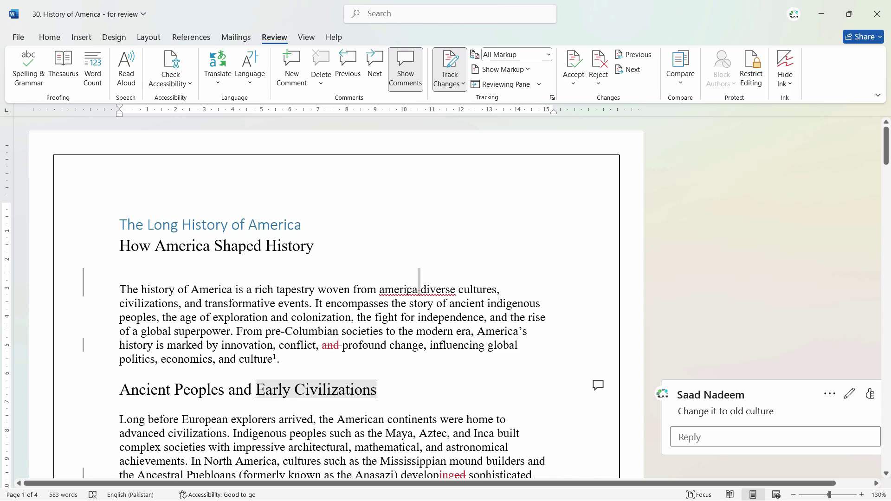
{"action": "left_click", "coordinate": [574, 64]}
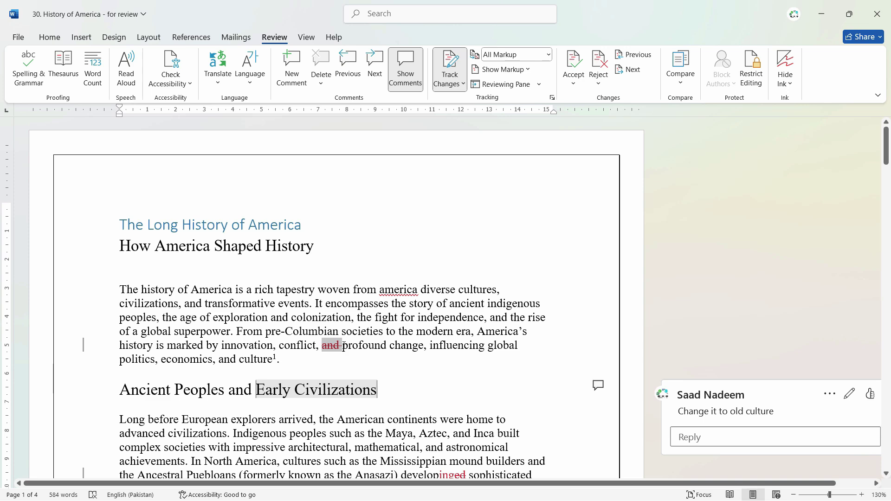
{"action": "left_click", "coordinate": [574, 64]}
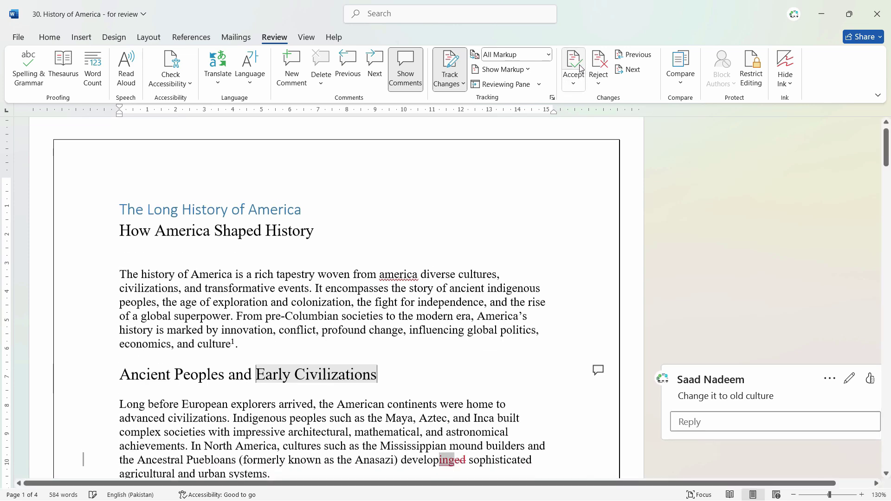
Step: Replace 'Early Civilizations' with 'Old Culture' per the comment and accept both edits
{"action": "scroll", "coordinate": [589, 134], "scroll_direction": "down", "scroll_amount": 3}
{"action": "left_click", "coordinate": [729, 273]}
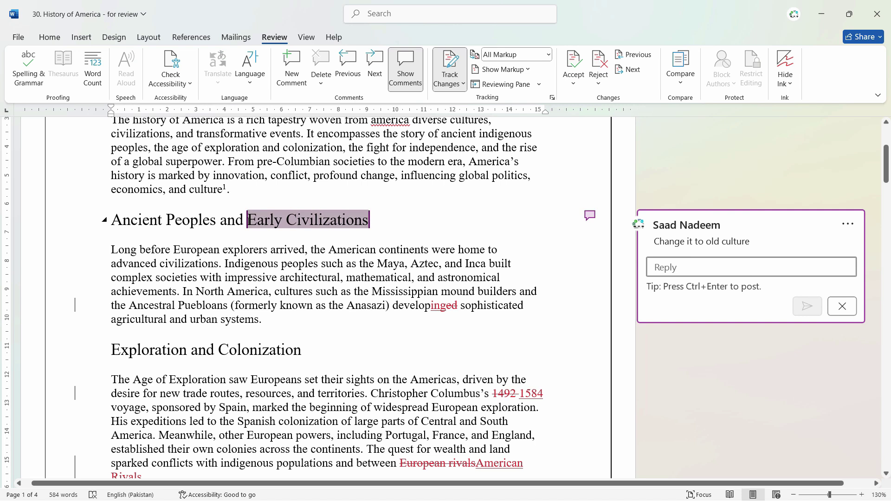
{"action": "left_click", "coordinate": [249, 224]}
{"action": "type", "text": "Old"}
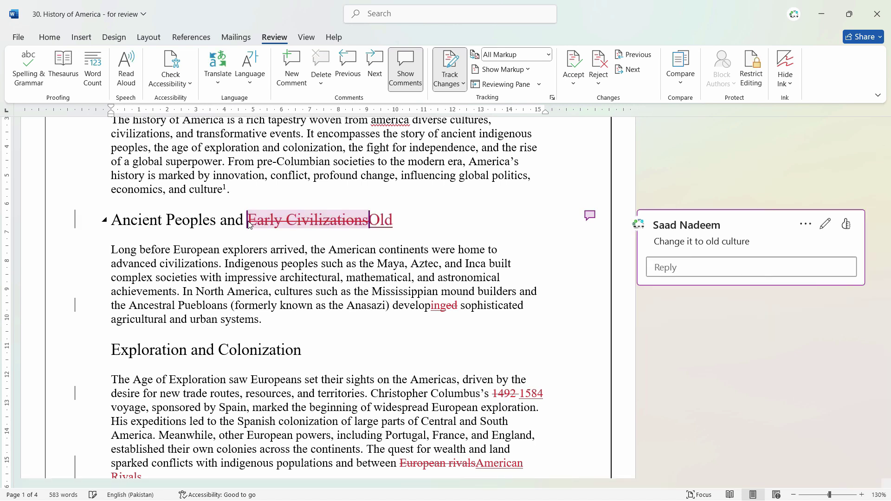
{"action": "type", "text": " Culture"}
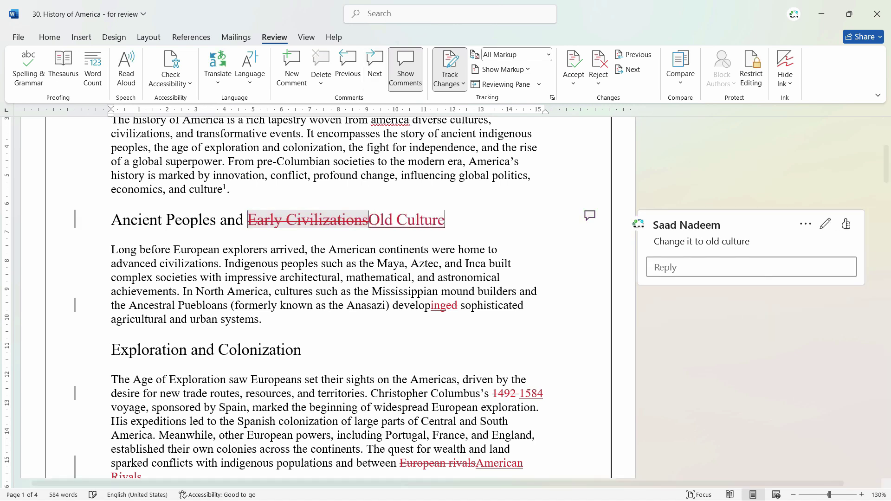
{"action": "left_click", "coordinate": [428, 219]}
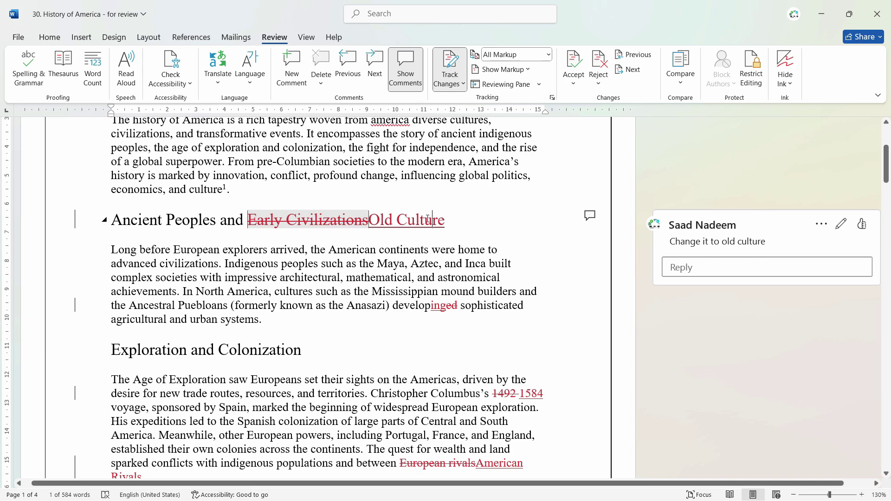
{"action": "left_click", "coordinate": [580, 64]}
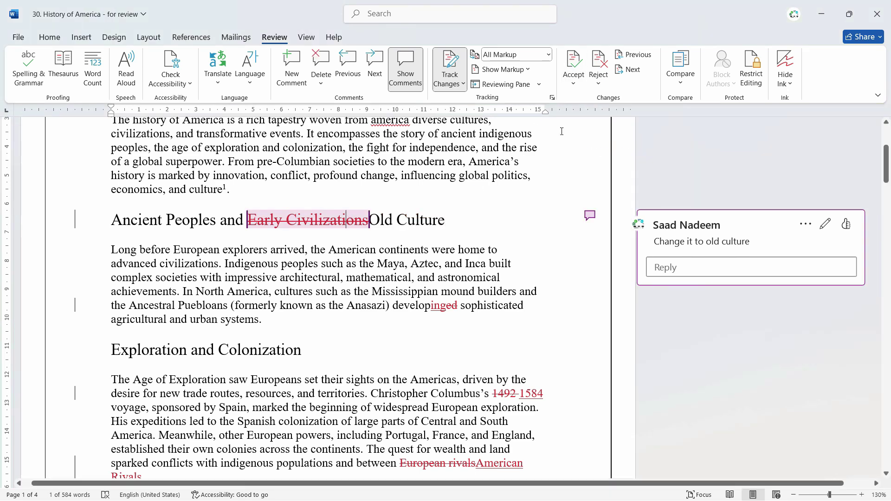
{"action": "left_click", "coordinate": [580, 64]}
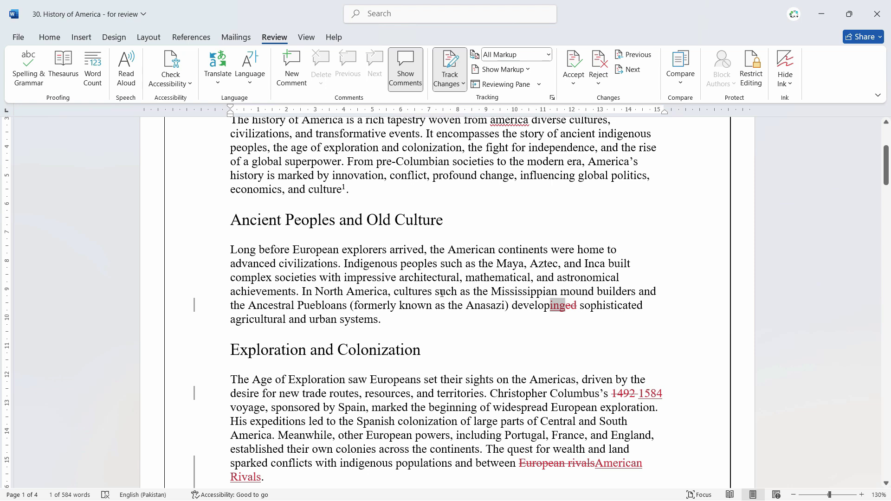
Step: Accept the 'developing', 1492→1584 and European rivals edits; reject 'American Rivals'; resolve Britishers
{"action": "left_click", "coordinate": [575, 63]}
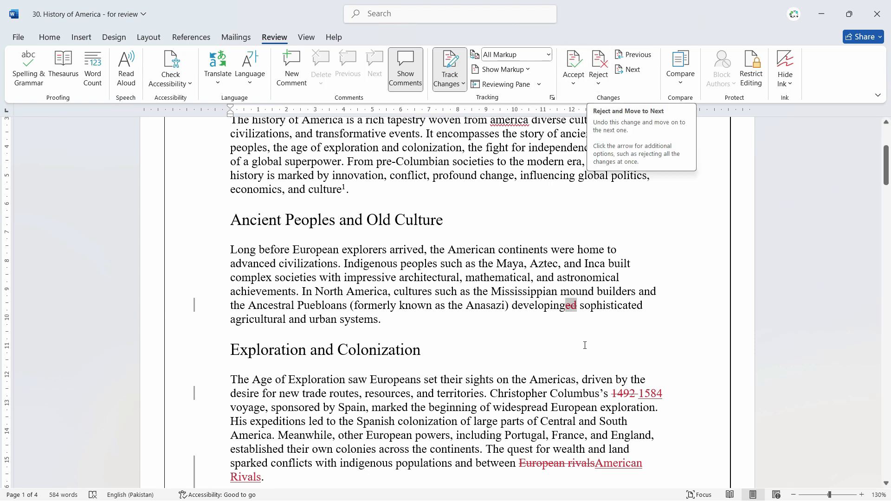
{"action": "mouse_move", "coordinate": [574, 305]}
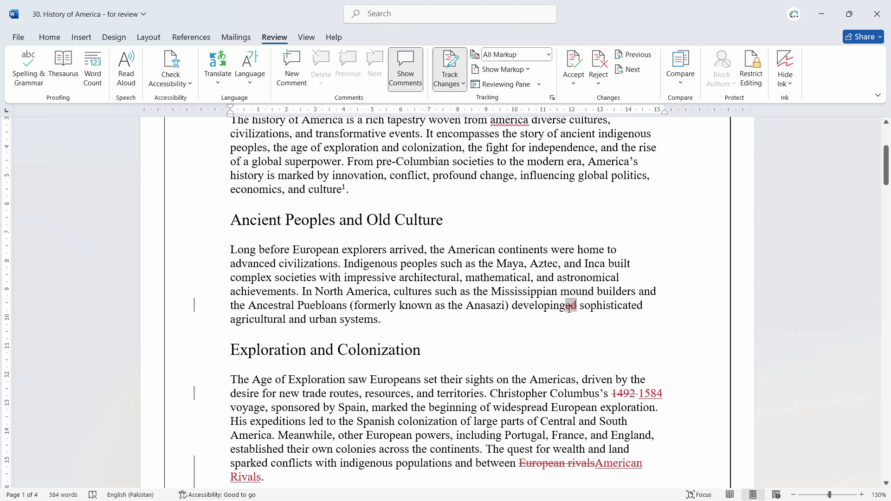
{"action": "left_click", "coordinate": [573, 64]}
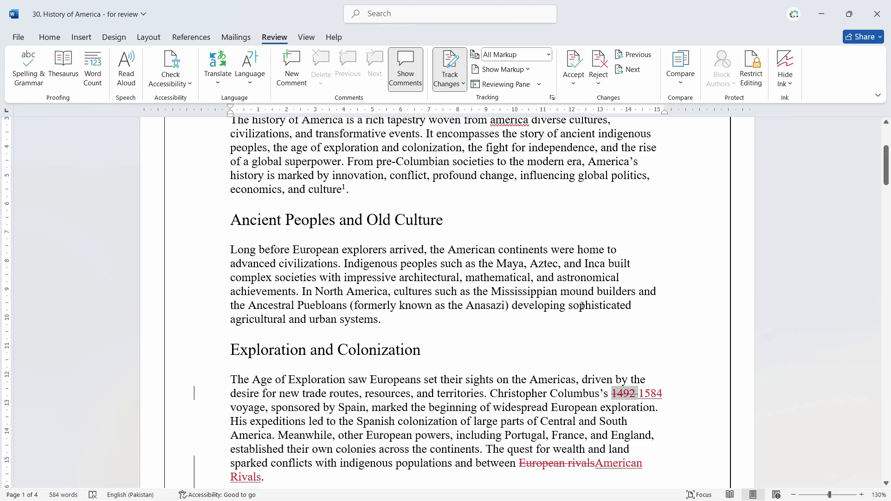
{"action": "scroll", "coordinate": [574, 323], "scroll_direction": "down", "scroll_amount": 3}
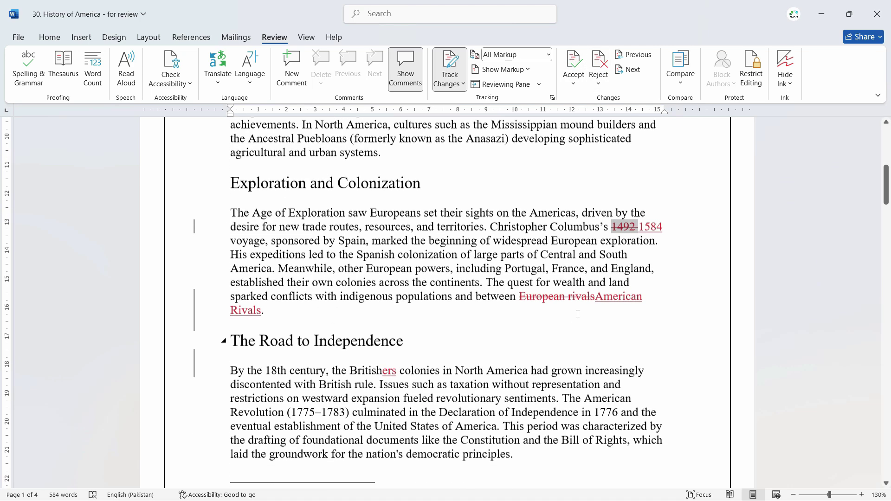
{"action": "mouse_move", "coordinate": [622, 217]}
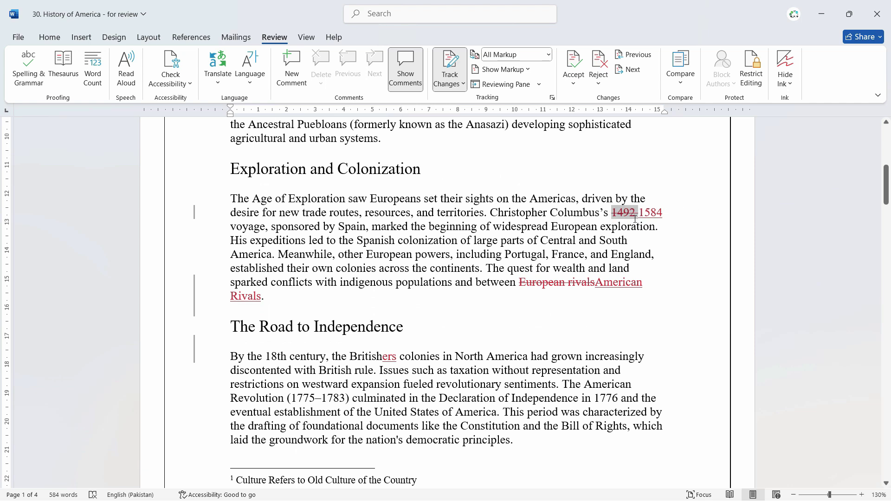
{"action": "left_click", "coordinate": [574, 64]}
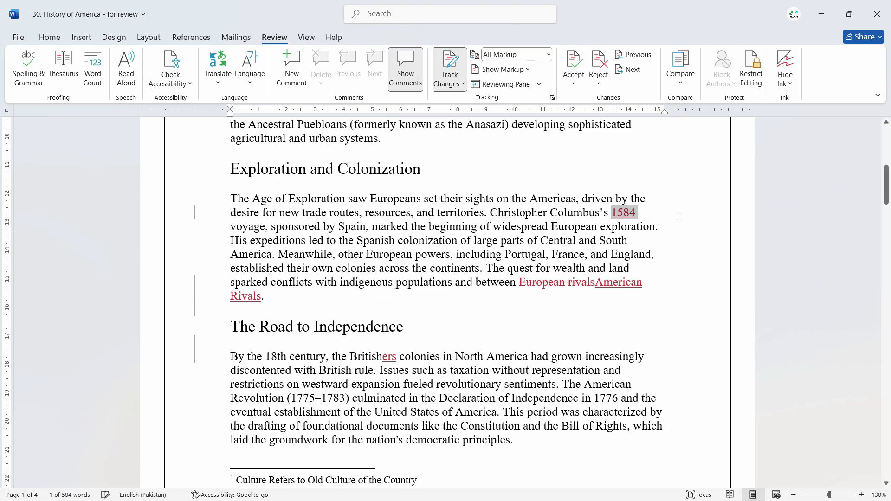
{"action": "left_click", "coordinate": [574, 64]}
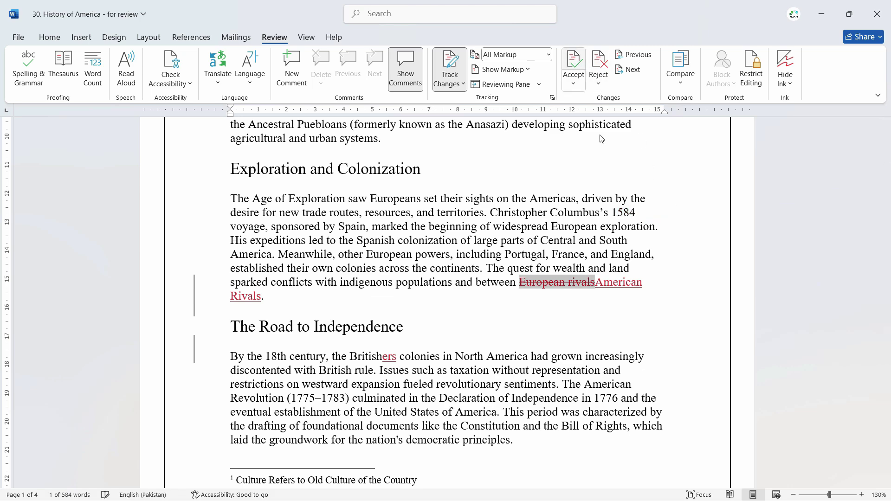
{"action": "left_click", "coordinate": [574, 64]}
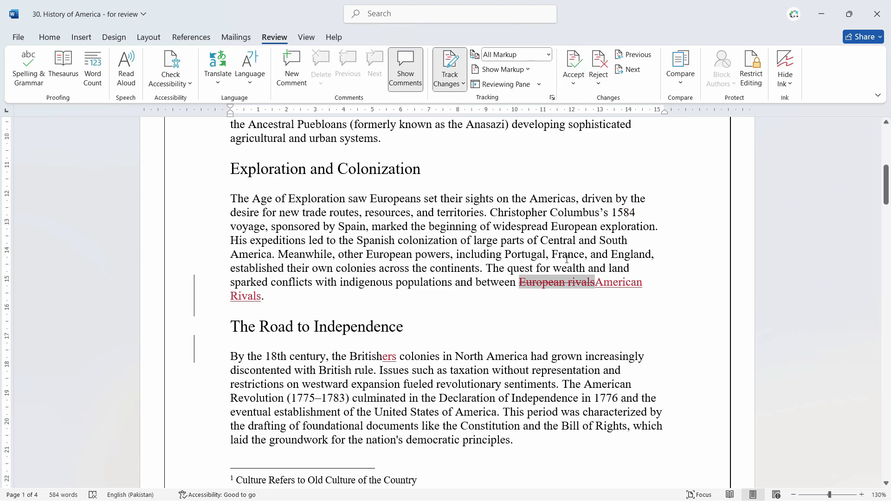
{"action": "left_click", "coordinate": [598, 63]}
{"action": "left_click", "coordinate": [577, 64]}
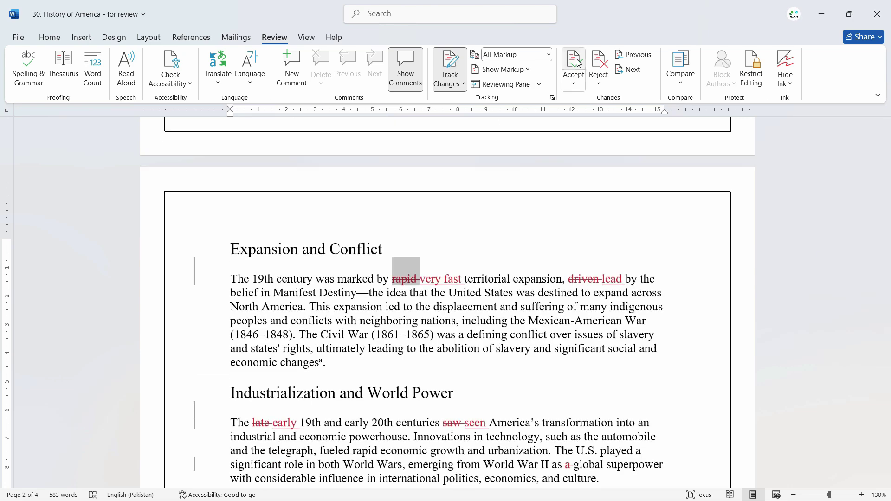
Step: Accept the 'rapid' deletion, then Accept All Changes and Stop Tracking
{"action": "left_click", "coordinate": [579, 64]}
{"action": "left_click", "coordinate": [580, 83]}
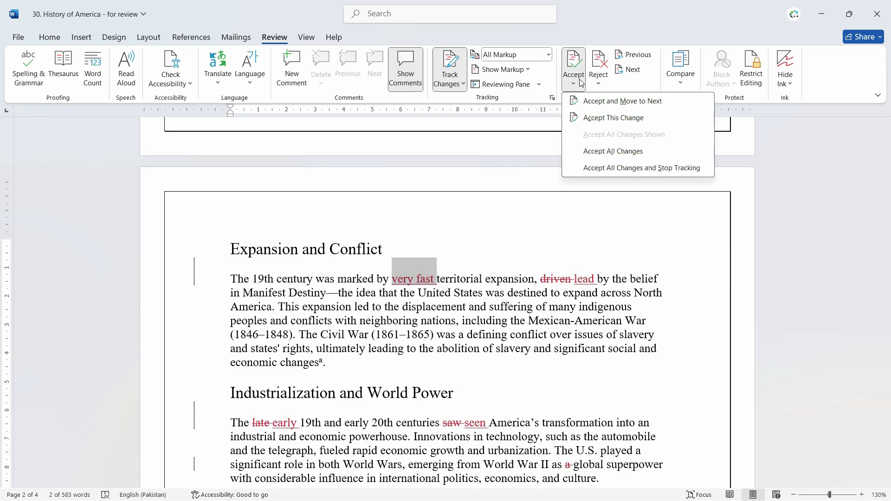
{"action": "left_click", "coordinate": [580, 83]}
{"action": "mouse_move", "coordinate": [885, 230]}
{"action": "left_mouse_down"}
{"action": "mouse_move", "coordinate": [885, 293]}
{"action": "mouse_move", "coordinate": [885, 204]}
{"action": "mouse_move", "coordinate": [886, 218]}
{"action": "left_mouse_up"}
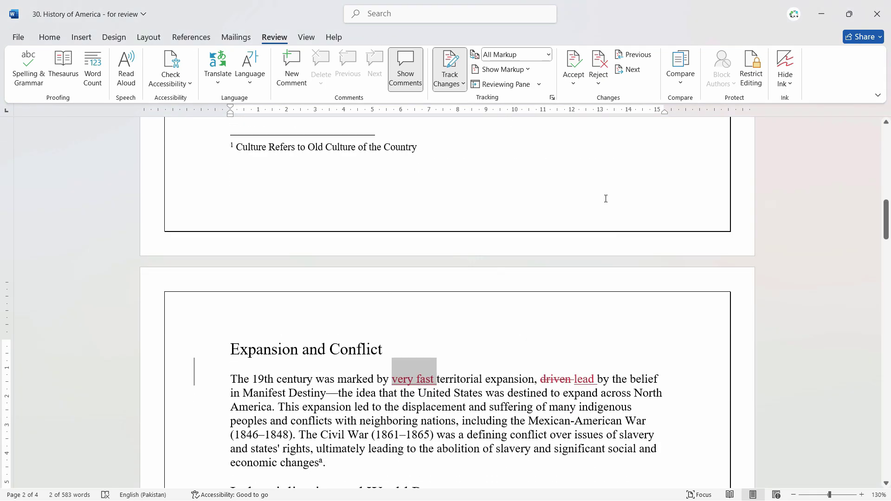
{"action": "left_click", "coordinate": [576, 82]}
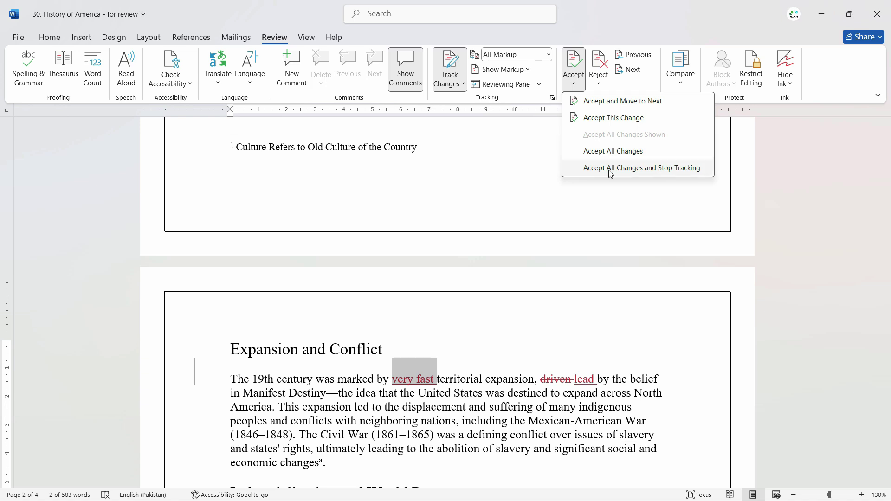
{"action": "left_click", "coordinate": [658, 168]}
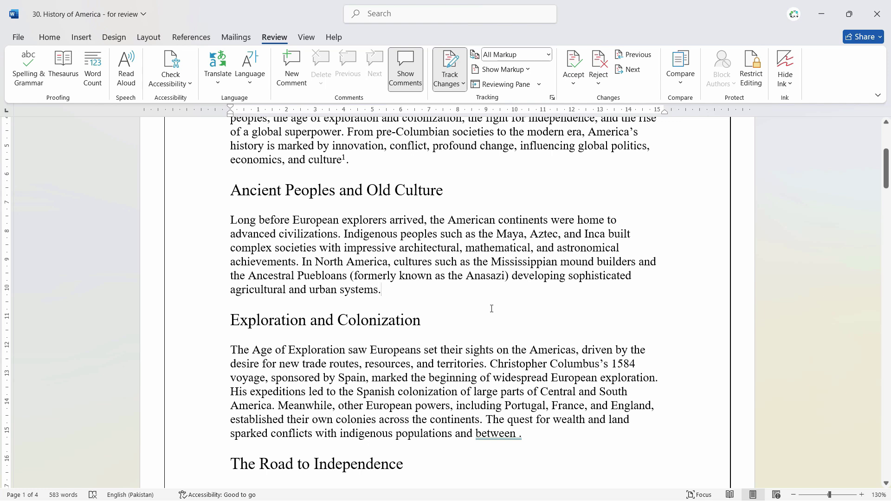
Step: Confirm tracking is off and return to the clean first paragraph
{"action": "left_click", "coordinate": [450, 84]}
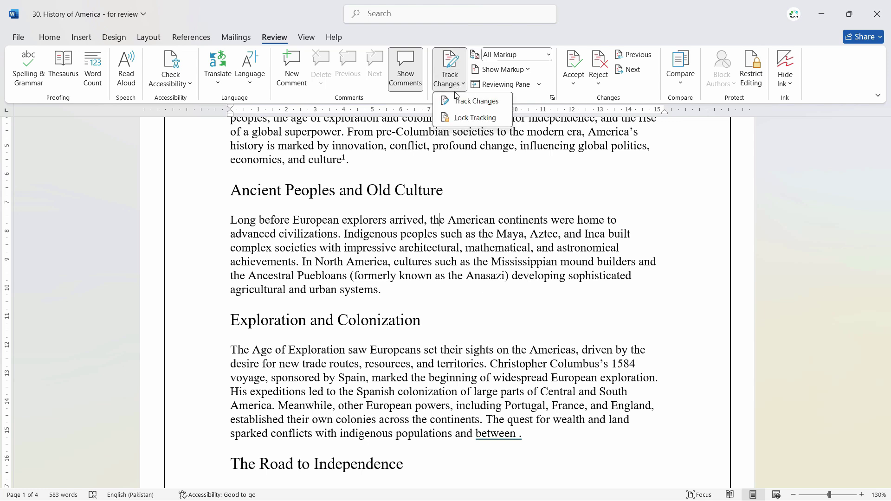
{"action": "left_click", "coordinate": [573, 84]}
{"action": "left_click", "coordinate": [570, 234]}
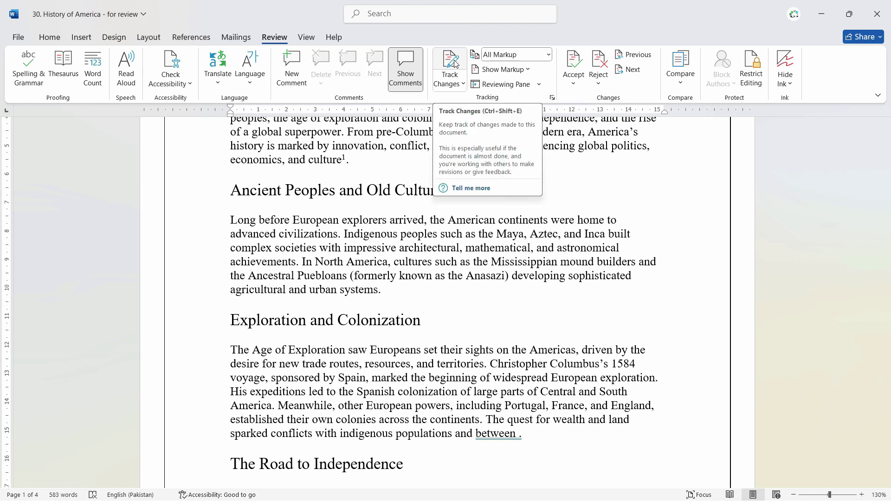
{"action": "left_click", "coordinate": [346, 212]}
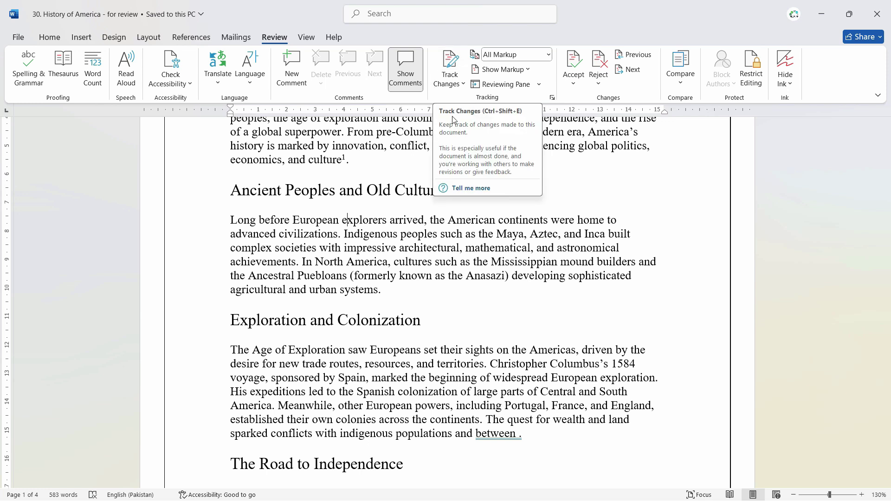
{"action": "scroll", "coordinate": [302, 140], "scroll_direction": "up", "scroll_amount": 1}
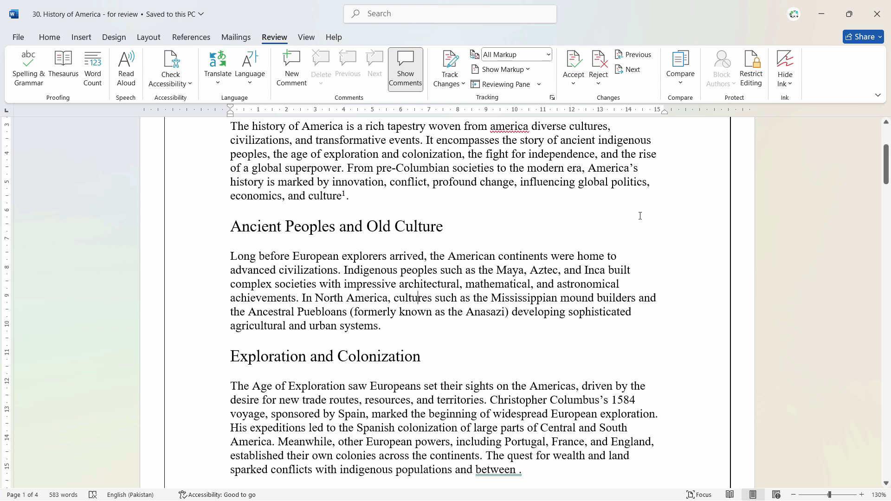
Step: Compare '26. History of America - Copy' as original against '30. History of America - for review' as revised
{"action": "left_click", "coordinate": [688, 71]}
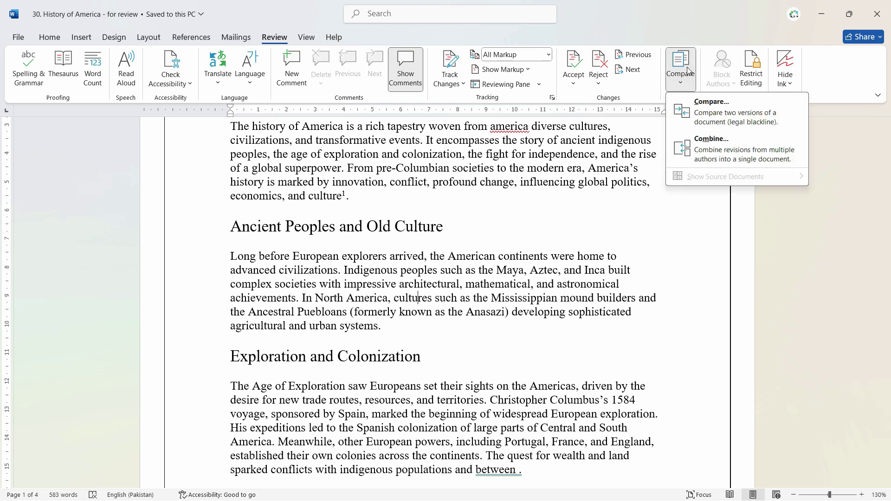
{"action": "left_click", "coordinate": [709, 123]}
{"action": "left_click", "coordinate": [430, 232]}
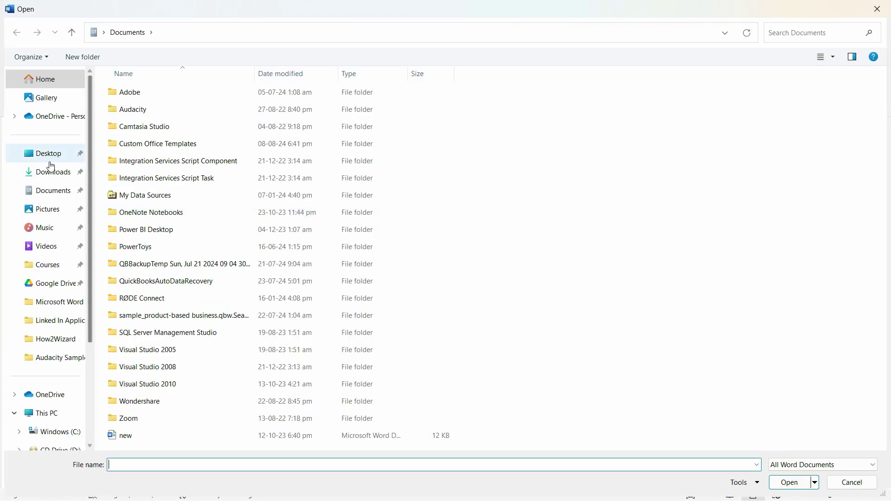
{"action": "double_click", "coordinate": [167, 248]}
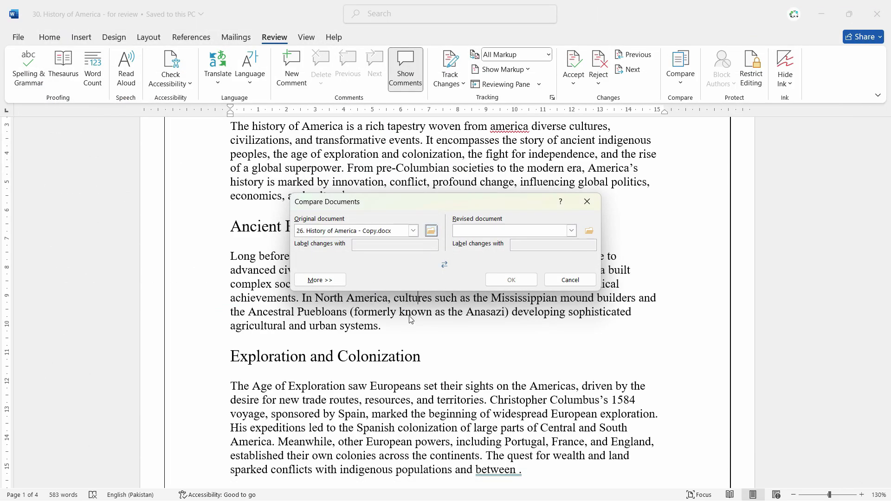
{"action": "left_click", "coordinate": [589, 230]}
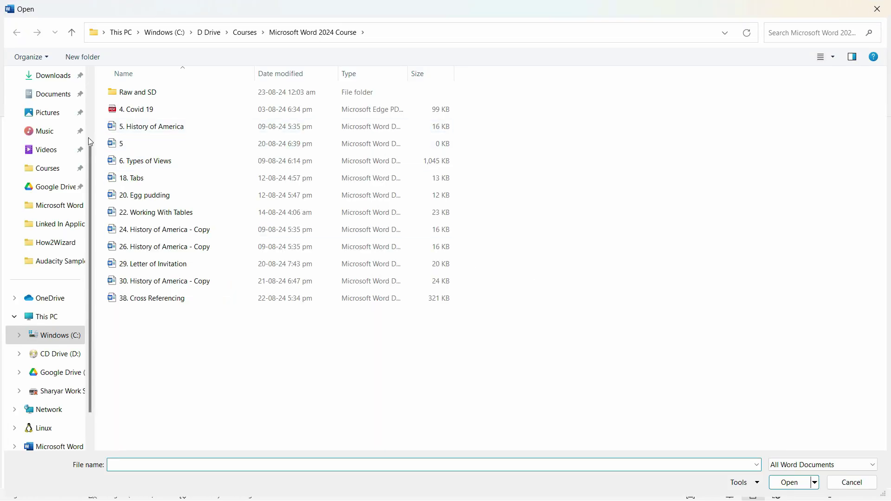
{"action": "left_click", "coordinate": [46, 153]}
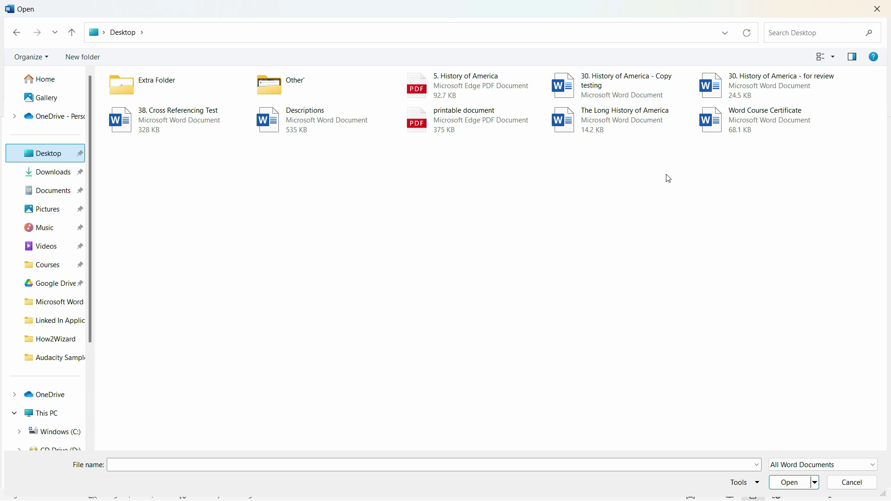
{"action": "left_click", "coordinate": [760, 85]}
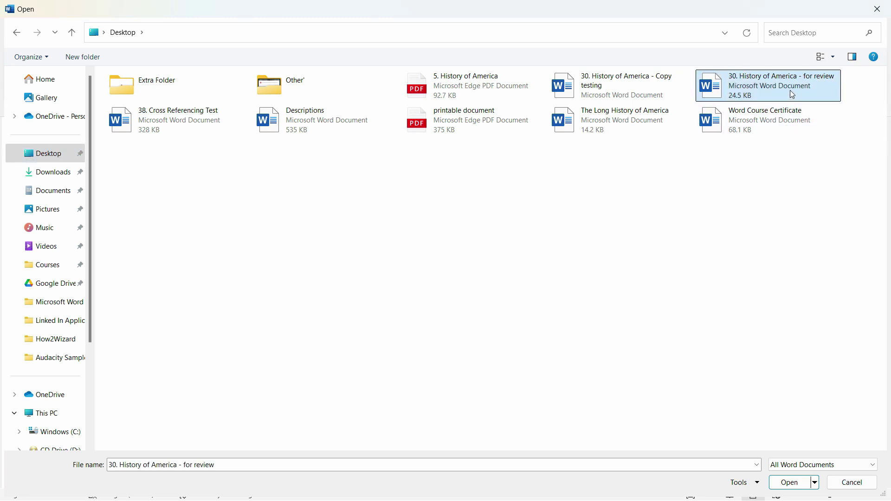
{"action": "left_click", "coordinate": [789, 483]}
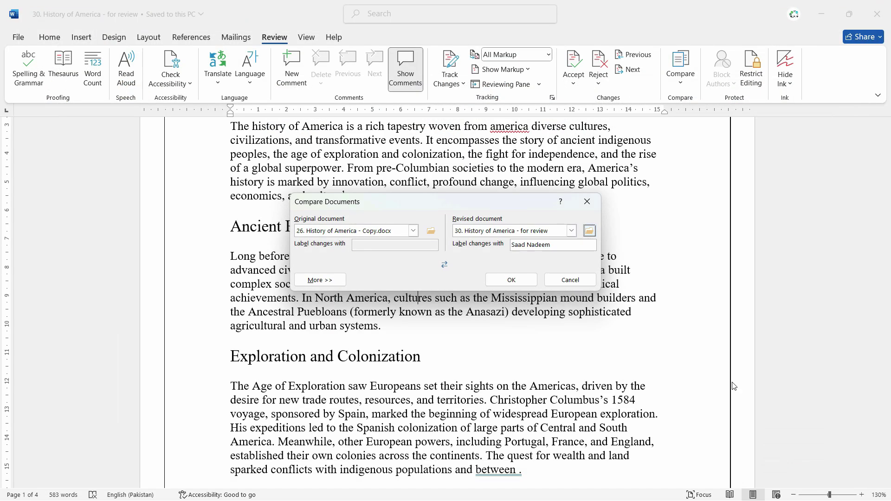
{"action": "left_click", "coordinate": [512, 280]}
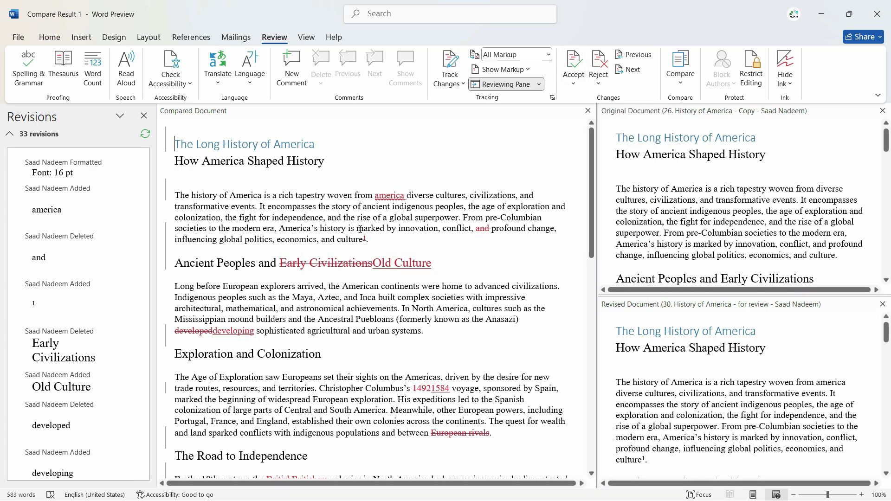
Step: Widen the source panes, reject one revision, and accept the title's 16 pt font change
{"action": "left_click_drag", "start_coordinate": [598, 223], "coordinate": [532, 222]}
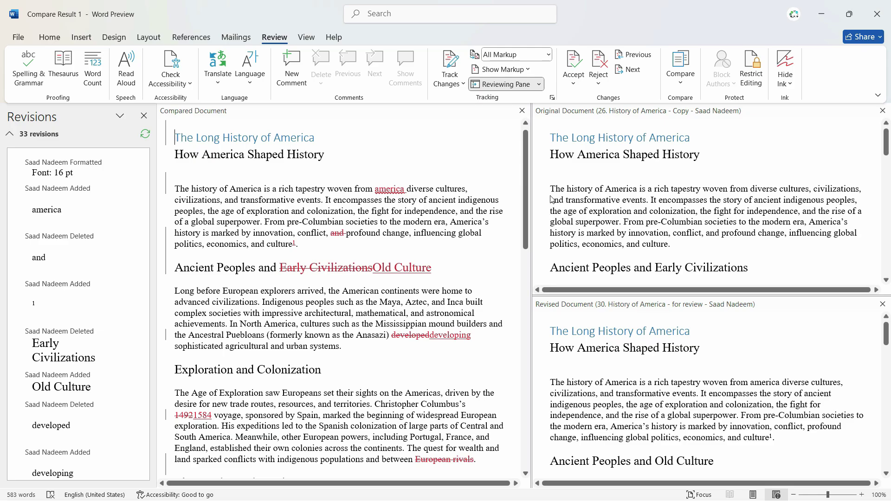
{"action": "left_click_drag", "start_coordinate": [525, 189], "coordinate": [575, 162]}
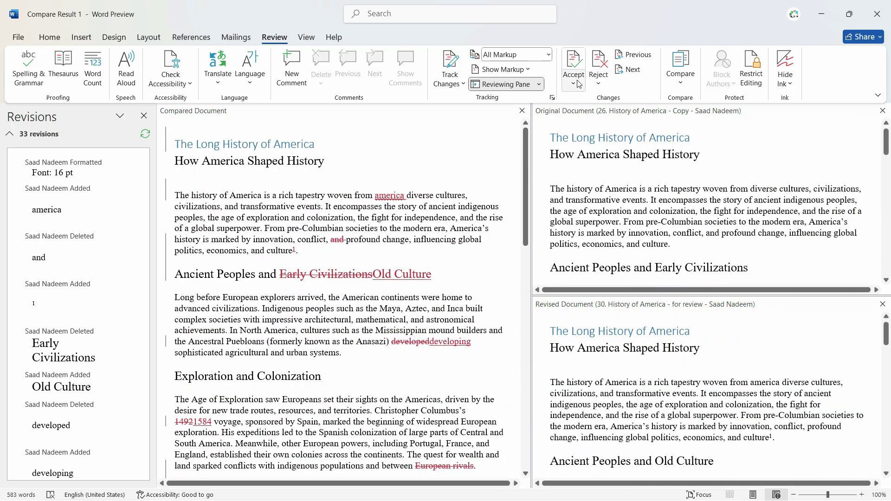
{"action": "left_click", "coordinate": [592, 88]}
{"action": "left_click", "coordinate": [584, 100]}
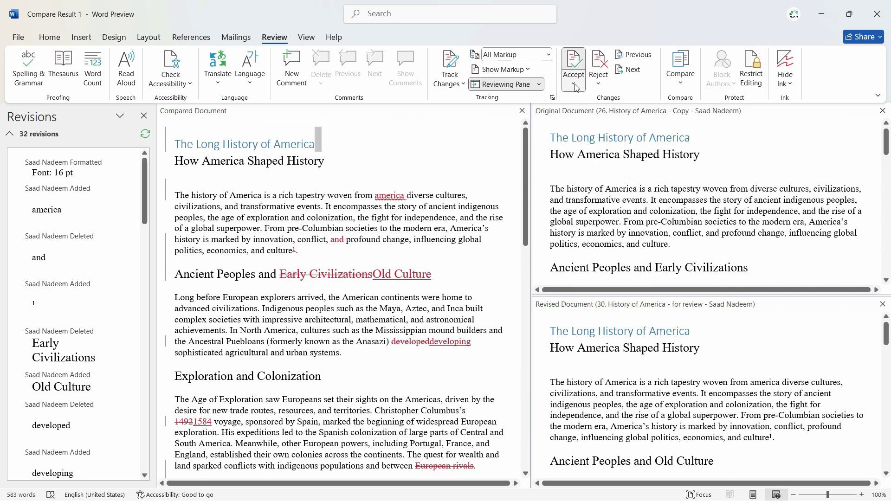
{"action": "left_click", "coordinate": [579, 85]}
{"action": "left_click", "coordinate": [583, 102]}
{"action": "left_click", "coordinate": [581, 85]}
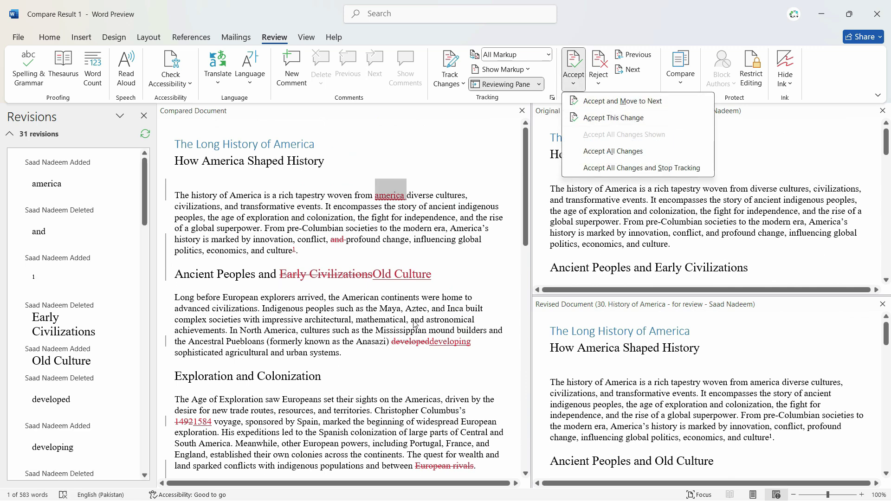
{"action": "left_click", "coordinate": [419, 204]}
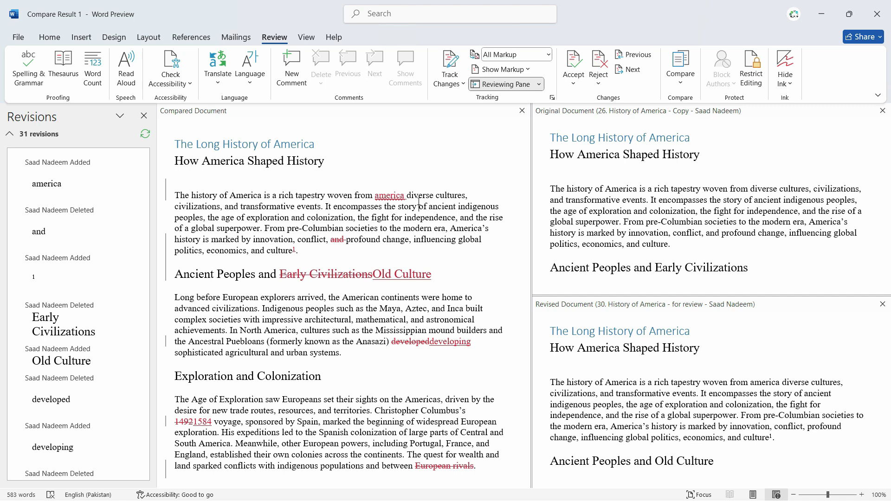
{"action": "left_click", "coordinate": [419, 205]}
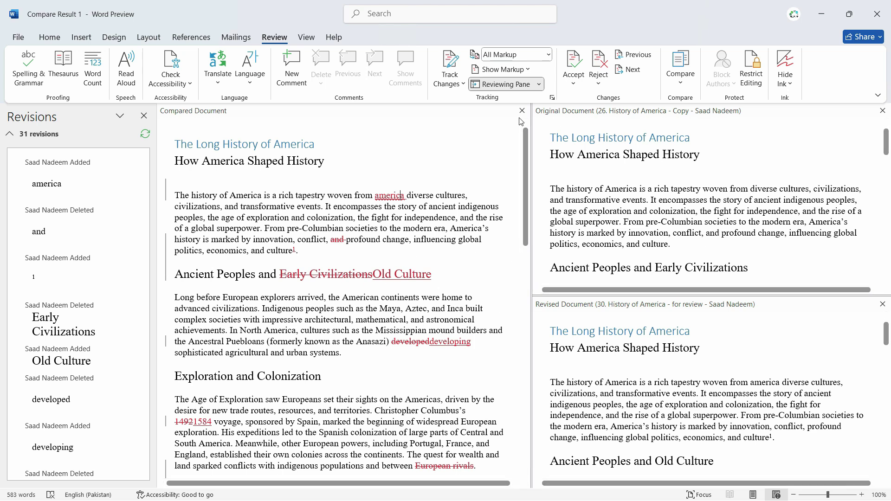
{"action": "left_click", "coordinate": [392, 274]}
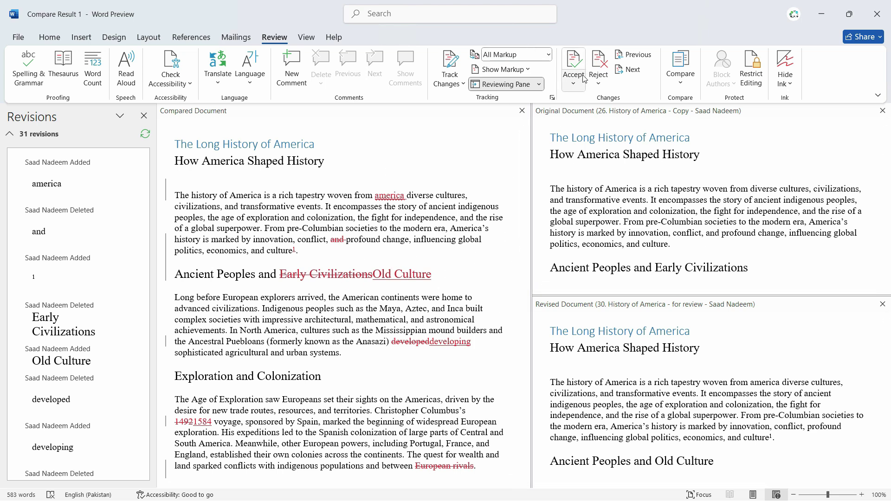